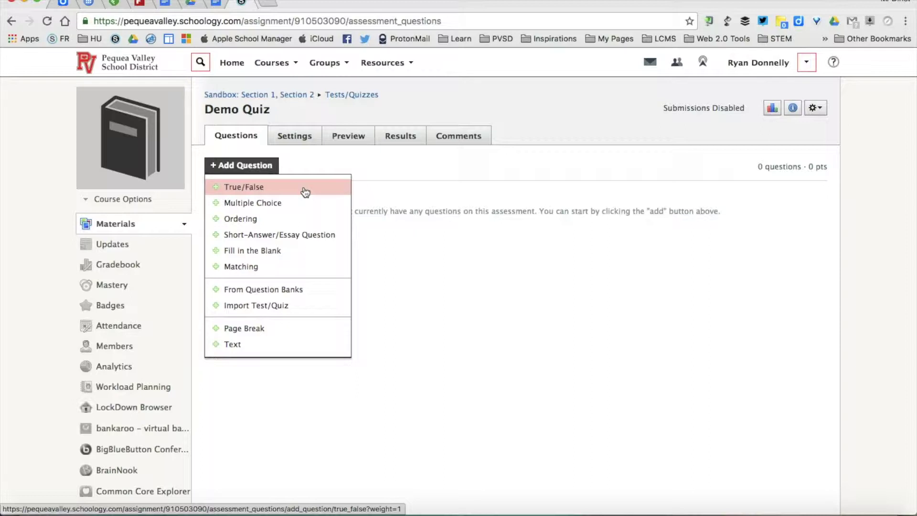
Pick True/False from the Add Question list to begin a new question.
{"action": "left_click", "coordinate": [305, 188]}
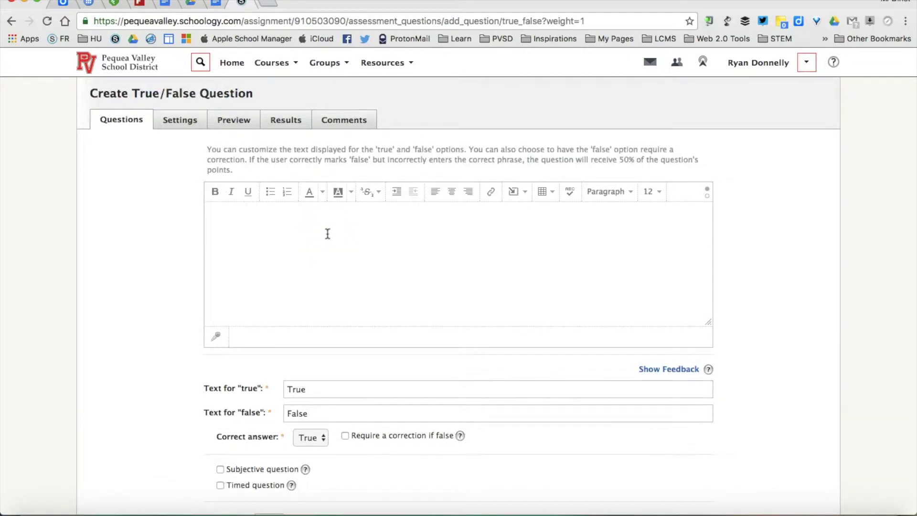
Enter 'The sky is blue on nice days.' and relabel the True and False answers as Yes and No.
{"action": "left_click", "coordinate": [382, 250]}
{"action": "type", "text": "The sky is blue on nice days."}
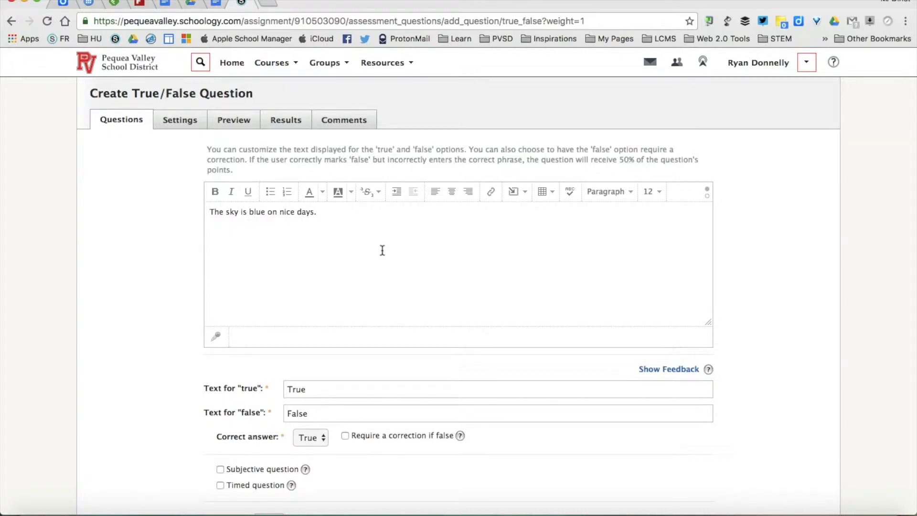
{"action": "double_click", "coordinate": [319, 387]}
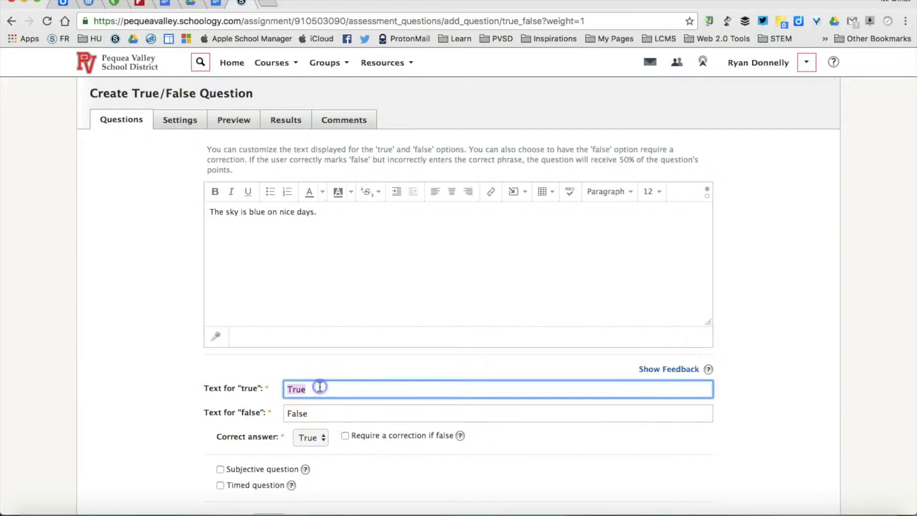
{"action": "type", "text": "Yes"}
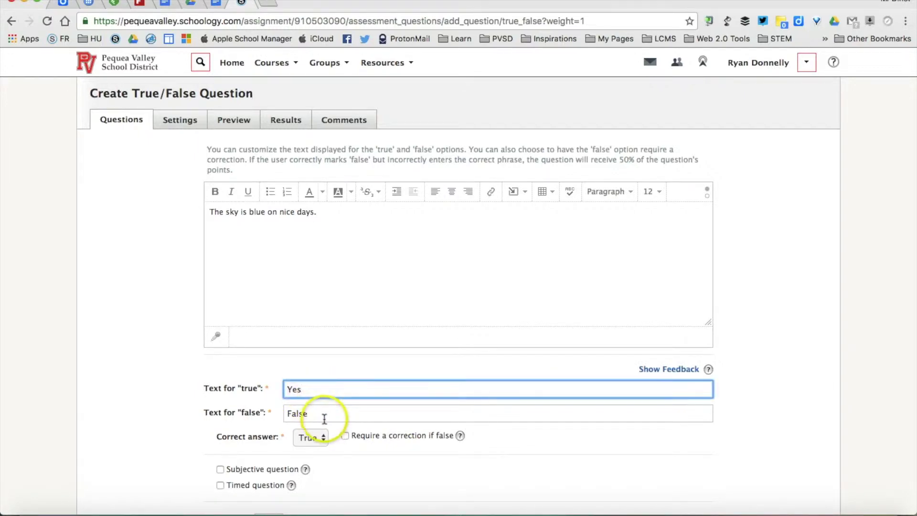
{"action": "double_click", "coordinate": [321, 415]}
{"action": "type", "text": "No"}
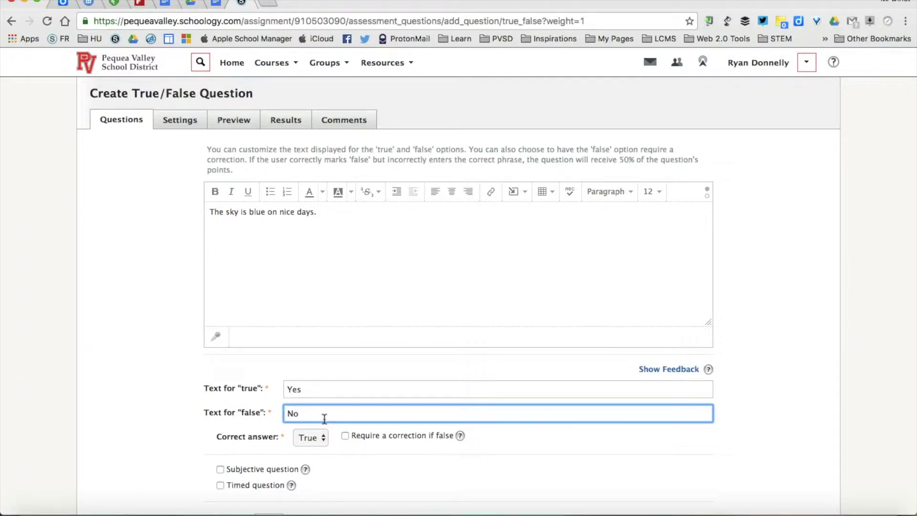
{"action": "scroll", "coordinate": [184, 363], "scroll_direction": "down", "scroll_amount": 1}
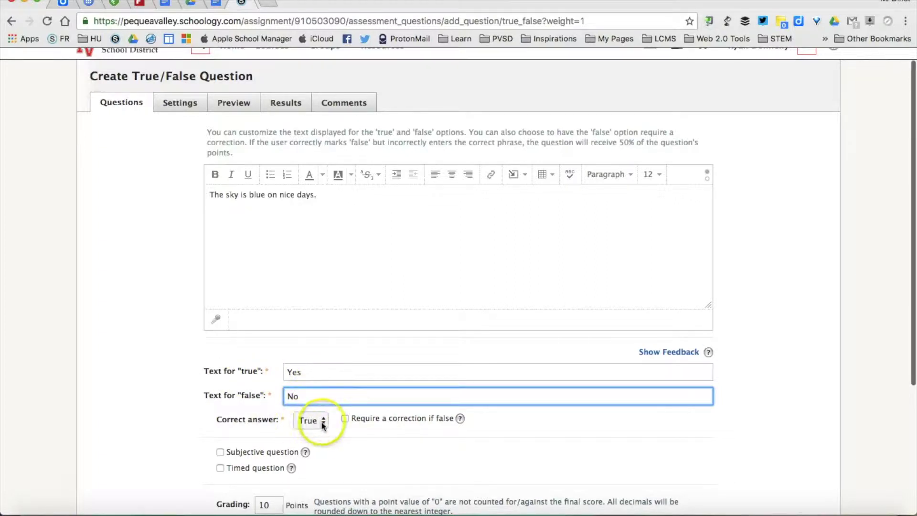
{"action": "scroll", "coordinate": [200, 374], "scroll_direction": "down", "scroll_amount": 3}
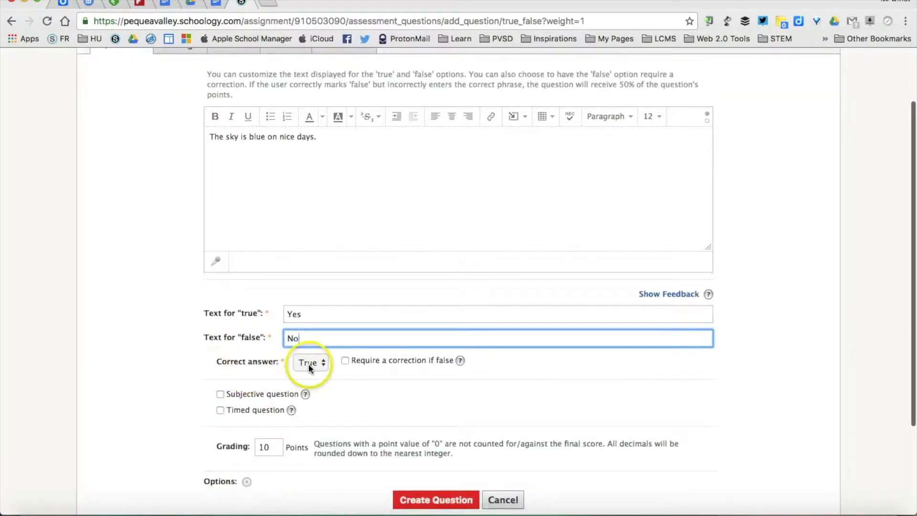
{"action": "left_click", "coordinate": [308, 363]}
{"action": "left_click", "coordinate": [310, 364]}
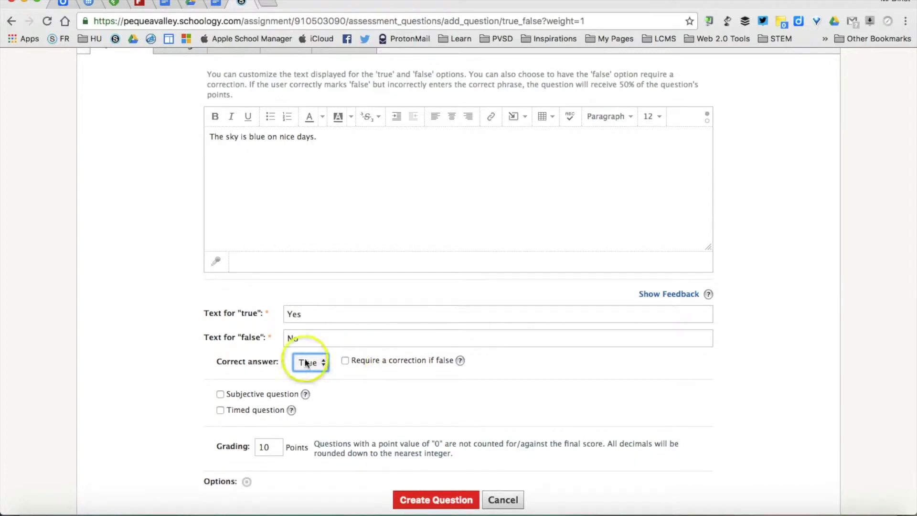
{"action": "scroll", "coordinate": [242, 361], "scroll_direction": "down", "scroll_amount": 2}
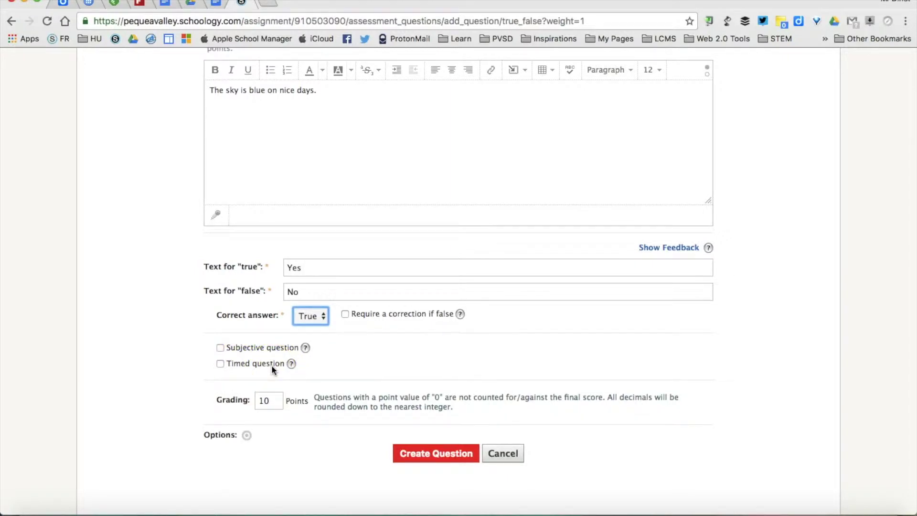
{"action": "left_click", "coordinate": [220, 363]}
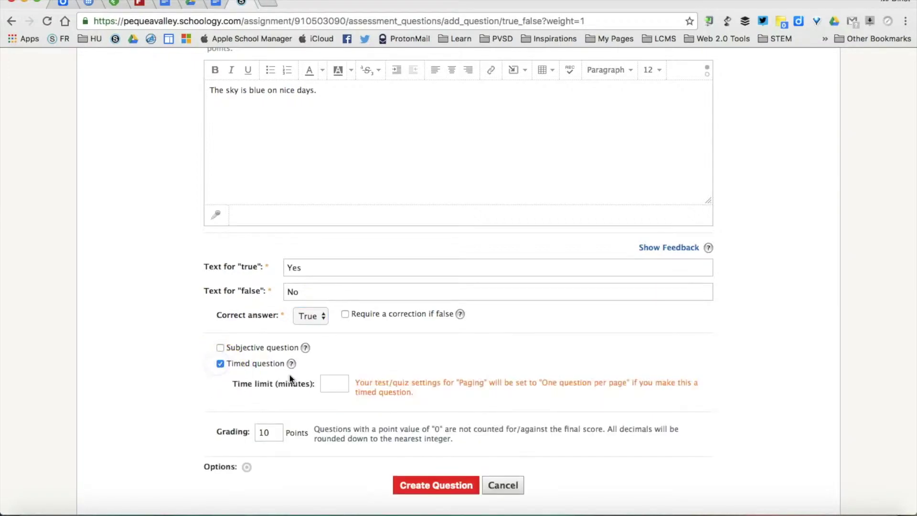
{"action": "left_click", "coordinate": [347, 380]}
{"action": "left_click", "coordinate": [346, 384]}
{"action": "type", "text": ".5"}
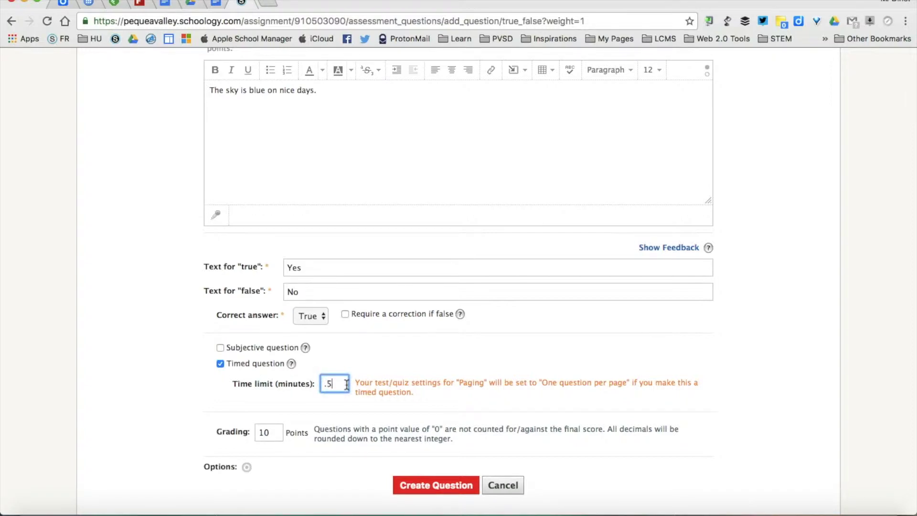
{"action": "left_click_drag", "start_coordinate": [347, 385], "coordinate": [321, 385]}
{"action": "key", "text": "BackSpace"}
{"action": "left_click", "coordinate": [220, 364]}
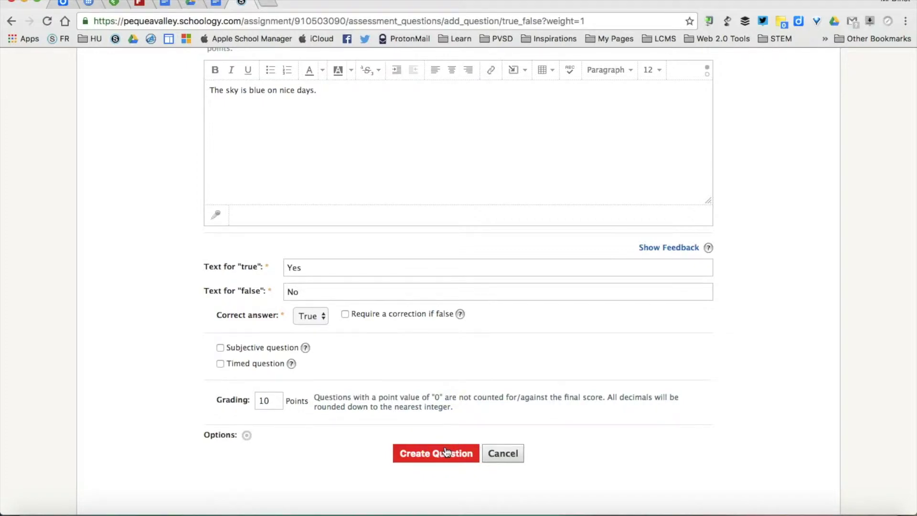
Save the True/False question and begin a new Multiple Choice question.
{"action": "left_click", "coordinate": [445, 452]}
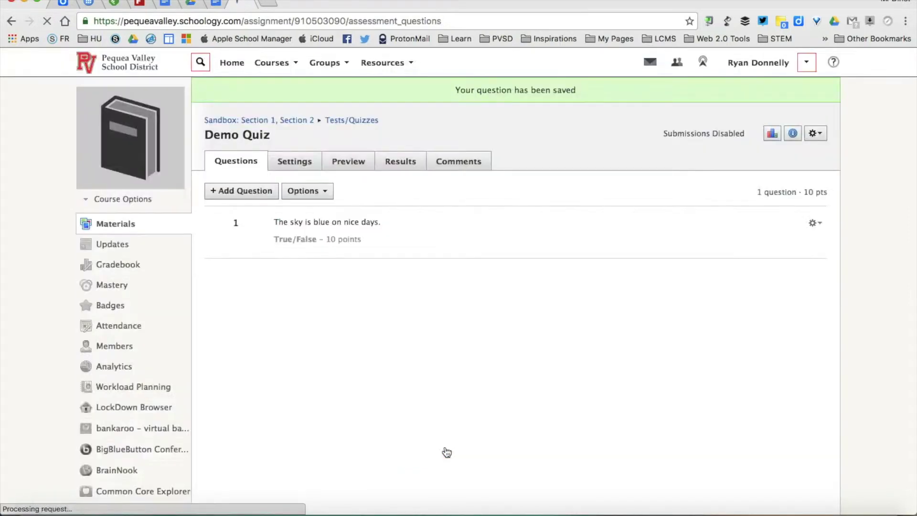
{"action": "left_click", "coordinate": [233, 190]}
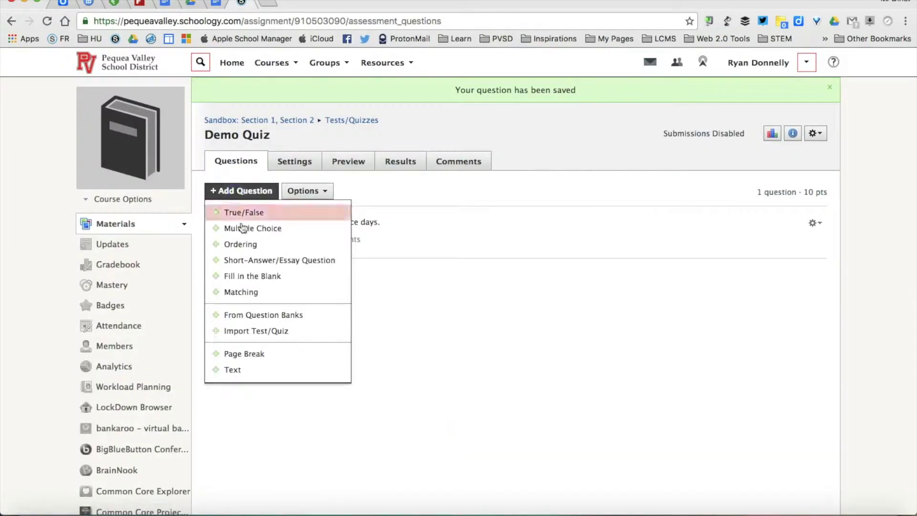
{"action": "left_click", "coordinate": [260, 228]}
Write the question text 'The sky is _ on a nice day.'.
{"action": "left_click", "coordinate": [336, 210]}
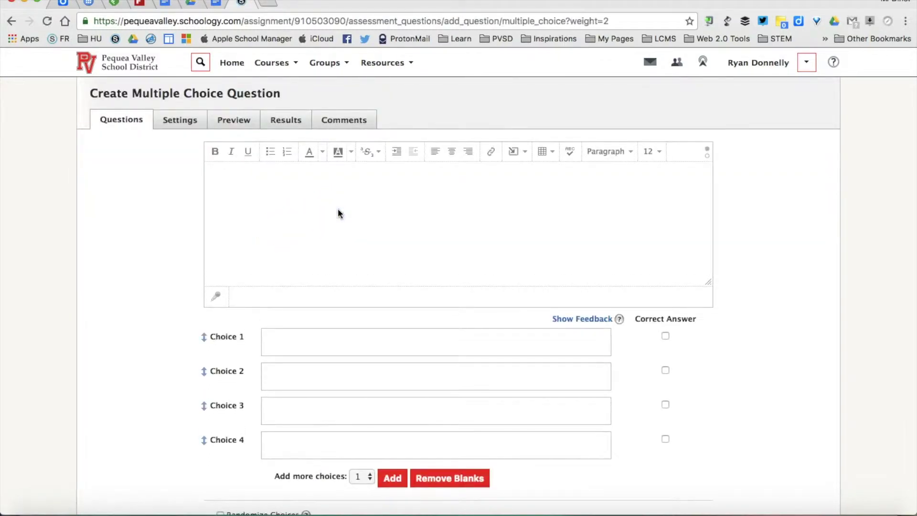
{"action": "left_click", "coordinate": [337, 208]}
{"action": "type", "text": "The s"}
{"action": "type", "text": "ky is"}
{"action": "type", "text": " _ ___"}
{"action": "key", "text": "BackSpace"}
{"action": "key", "text": "BackSpace"}
{"action": "key", "text": "BackSpace"}
{"action": "type", "text": "on a nice da"}
Enter the first two answer choices, purple and black.
{"action": "left_click", "coordinate": [307, 338]}
{"action": "type", "text": "purpo"}
{"action": "key", "text": "BackSpace"}
{"action": "type", "text": "le"}
{"action": "key", "text": "Tab"}
{"action": "left_click", "coordinate": [307, 382]}
{"action": "type", "text": "black"}
Add choices blue and grey, and mark blue as the correct answer.
{"action": "left_click", "coordinate": [303, 419]}
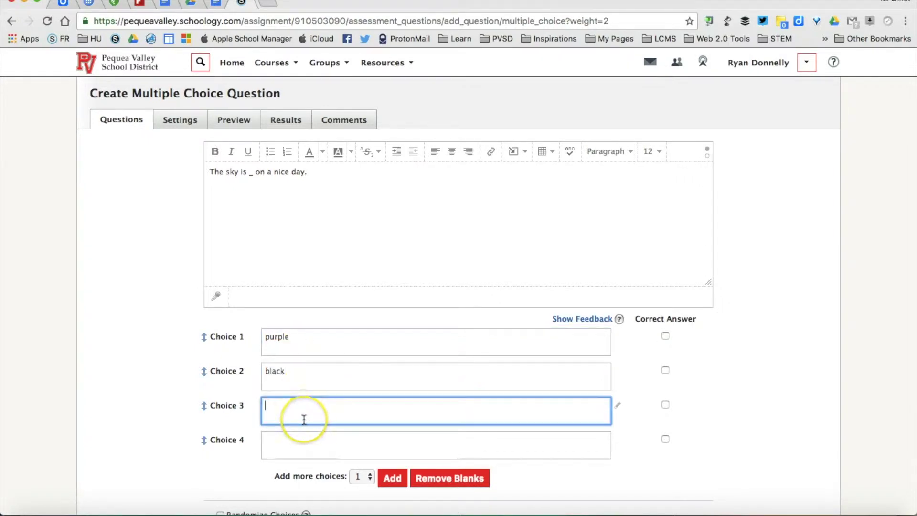
{"action": "type", "text": "bluer"}
{"action": "left_click", "coordinate": [302, 436]}
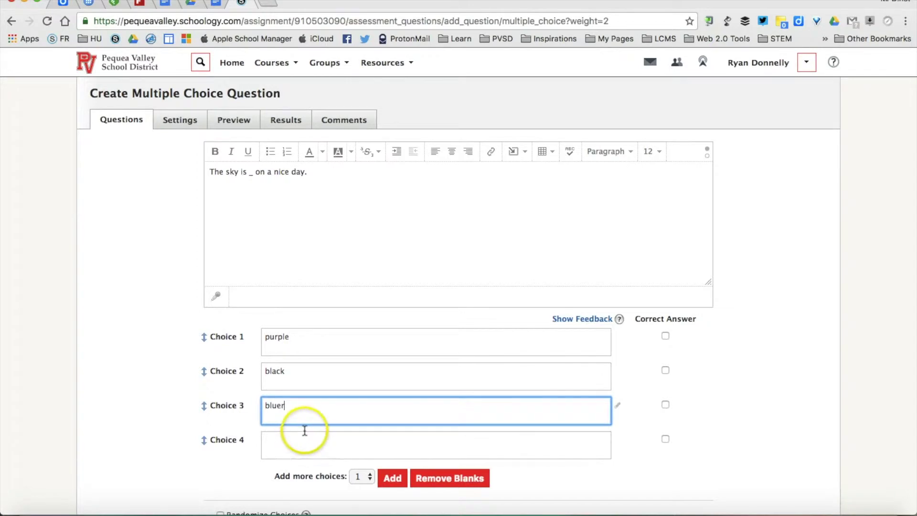
{"action": "left_click", "coordinate": [304, 437]}
{"action": "type", "text": "grey"}
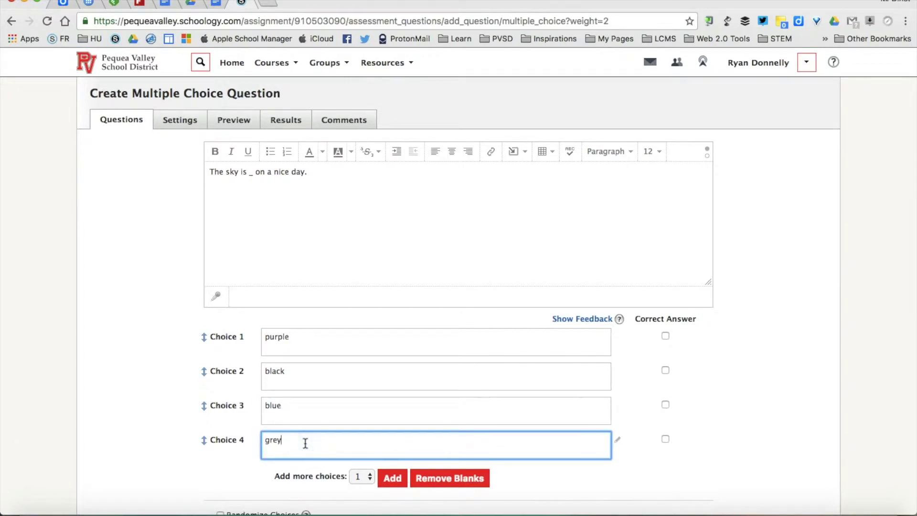
{"action": "left_click", "coordinate": [666, 404]}
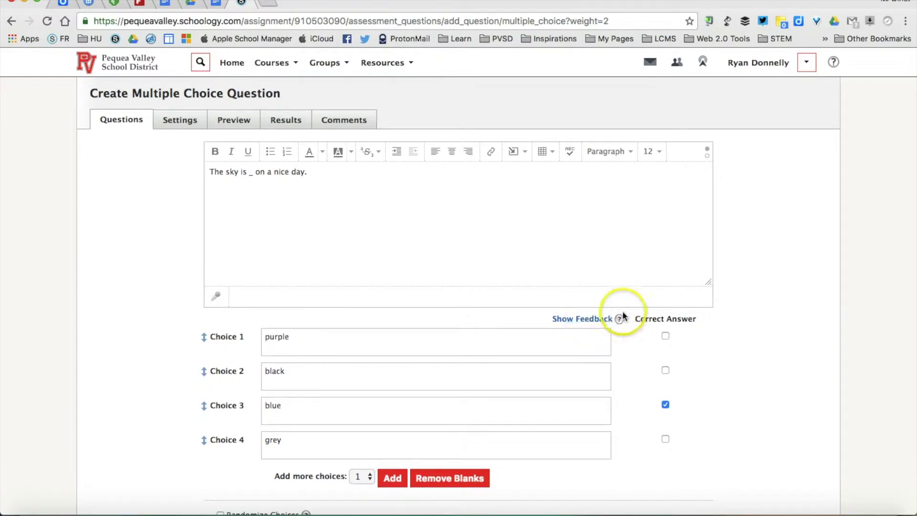
Give the purple choice the feedback 'Purple is close to blue on the color wheel, but not quite the same.'.
{"action": "left_click", "coordinate": [576, 321]}
{"action": "left_click", "coordinate": [545, 342]}
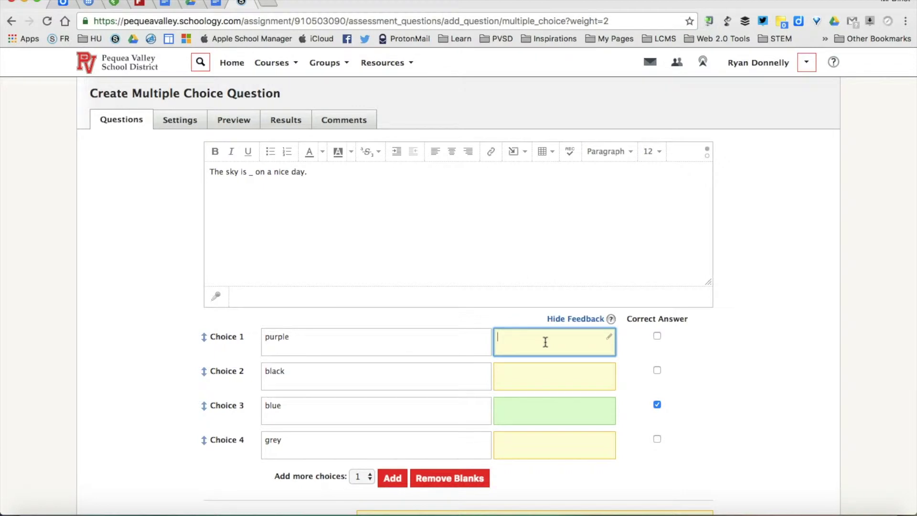
{"action": "type", "text": "So"}
{"action": "key", "text": "BackSpace"}
{"action": "key", "text": "BackSpace"}
{"action": "type", "text": "Purple"}
{"action": "key", "text": "BackSpace"}
{"action": "key", "text": "BackSpace"}
{"action": "type", "text": "le is close to blue on the color"}
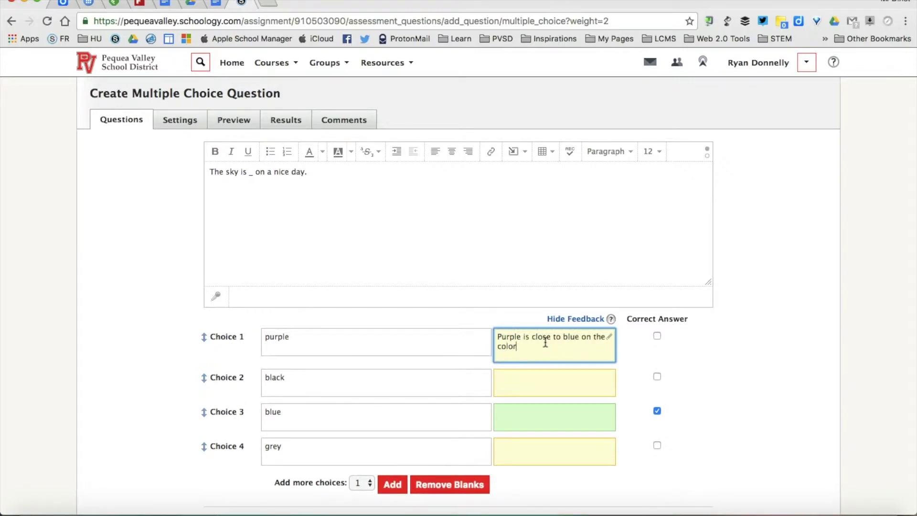
{"action": "type", "text": " wheel, but not quite the same."}
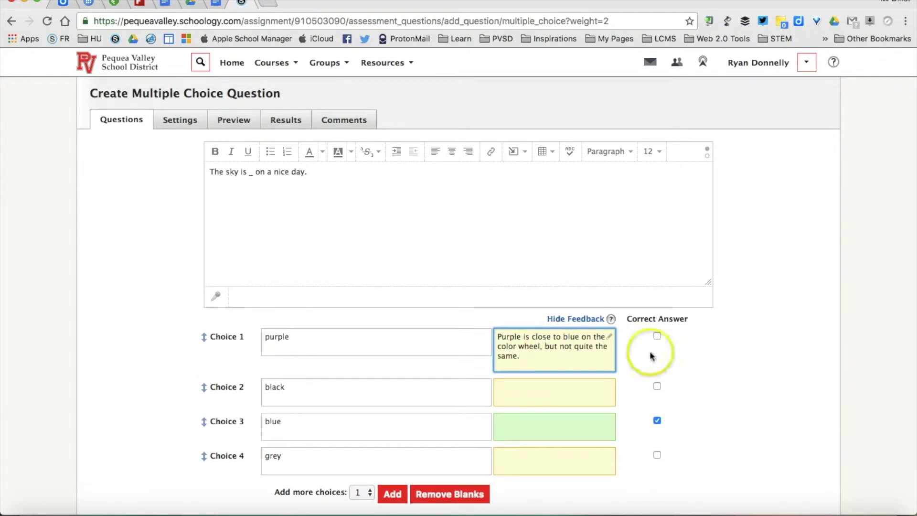
{"action": "scroll", "coordinate": [850, 375], "scroll_direction": "down", "scroll_amount": 3}
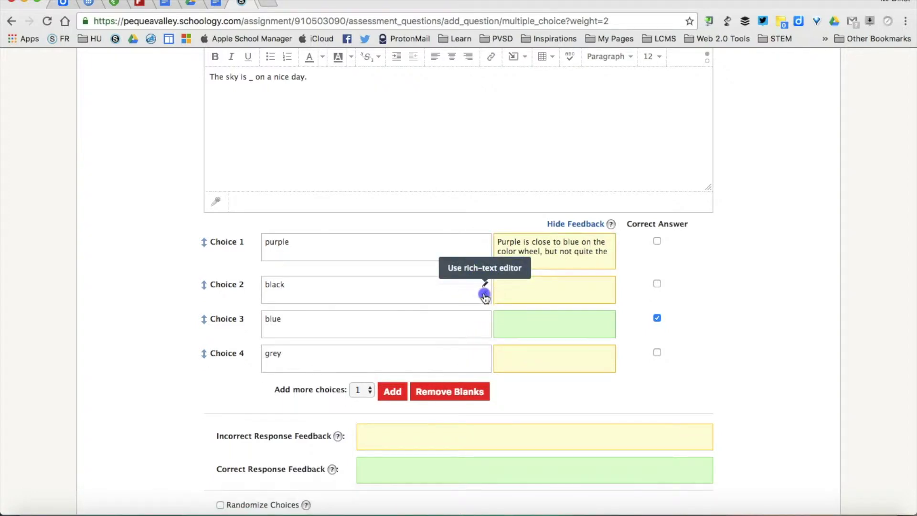
Highlight the word blue in the blue choice with a blue background colour.
{"action": "left_click", "coordinate": [484, 295]}
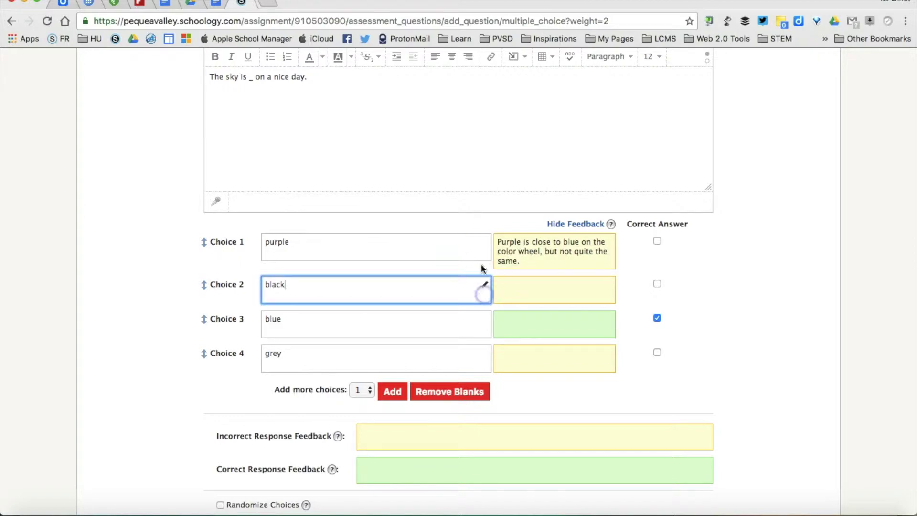
{"action": "left_click", "coordinate": [484, 319]}
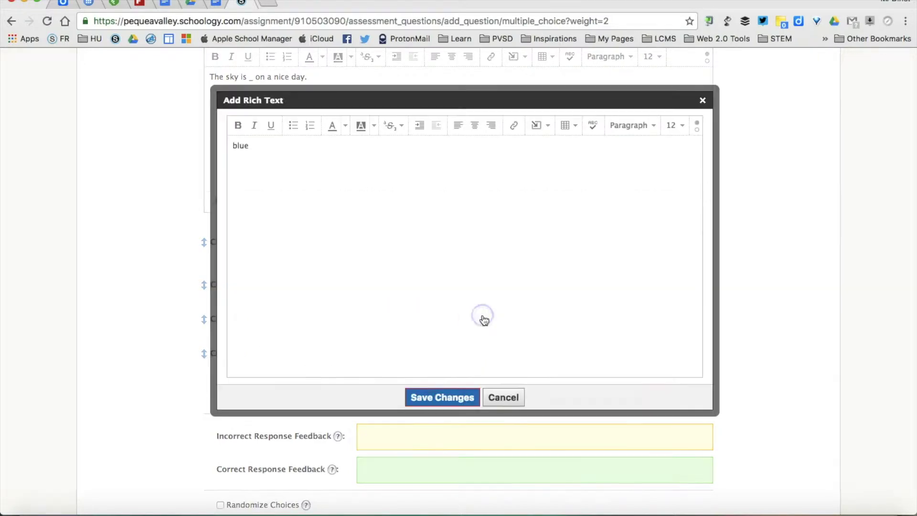
{"action": "left_click_drag", "start_coordinate": [296, 144], "coordinate": [228, 146]}
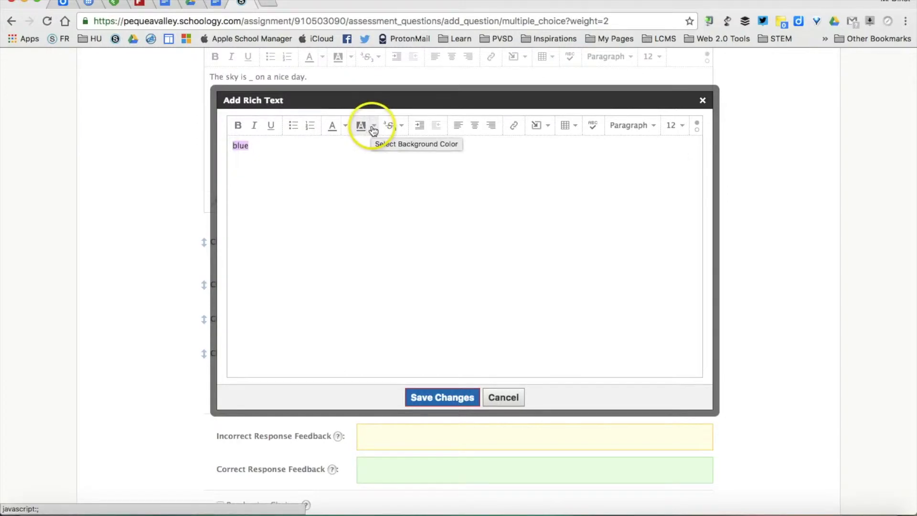
{"action": "left_click", "coordinate": [373, 128]}
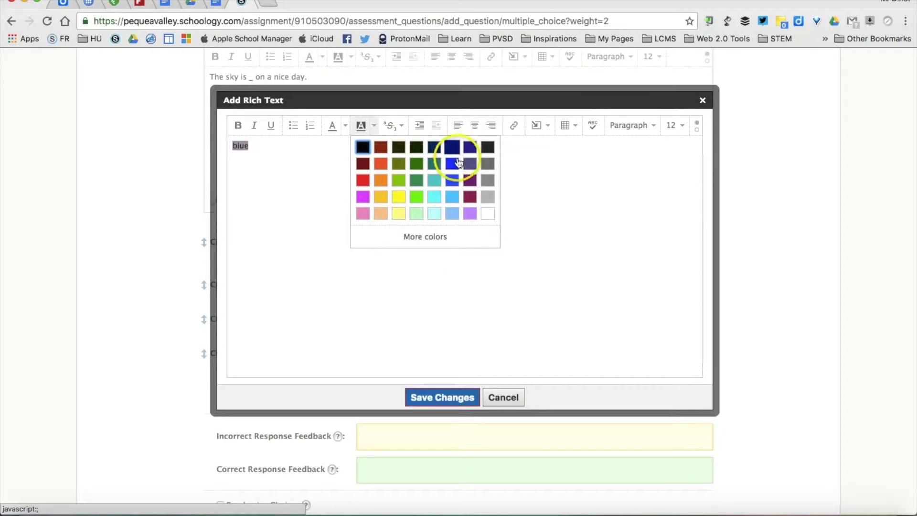
{"action": "left_click", "coordinate": [452, 164]}
{"action": "left_click", "coordinate": [436, 397]}
{"action": "left_click", "coordinate": [446, 397]}
{"action": "left_click", "coordinate": [378, 113]}
{"action": "left_click", "coordinate": [374, 127]}
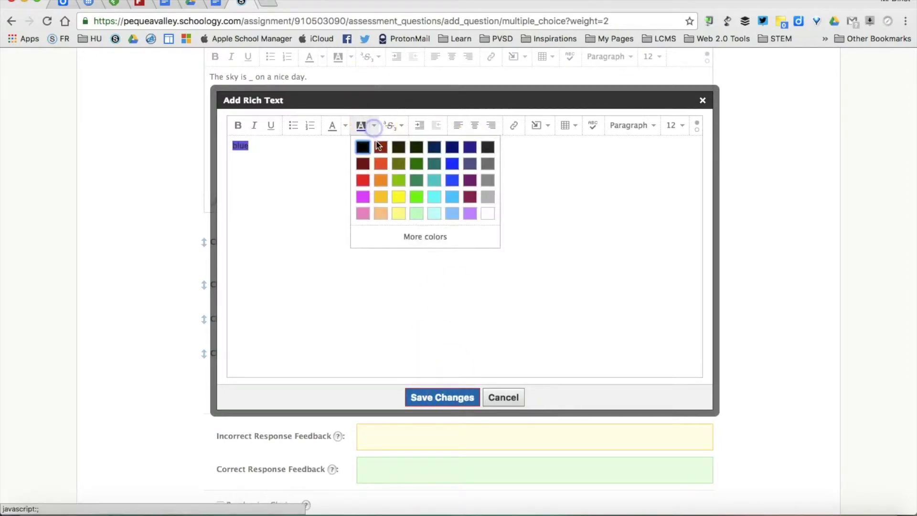
{"action": "left_click", "coordinate": [454, 164]}
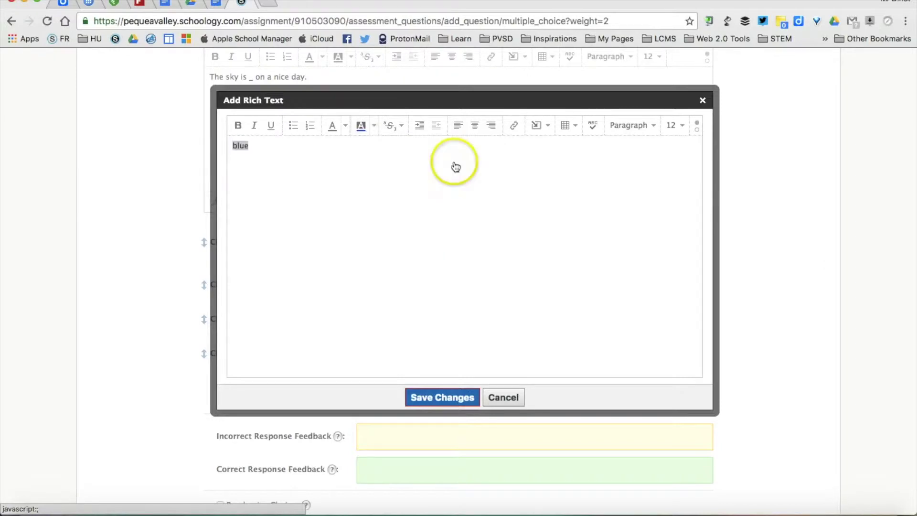
{"action": "left_click", "coordinate": [443, 398]}
Review the grey choice's Insert Content options in its rich-text editor and save it.
{"action": "mouse_move", "coordinate": [338, 334]}
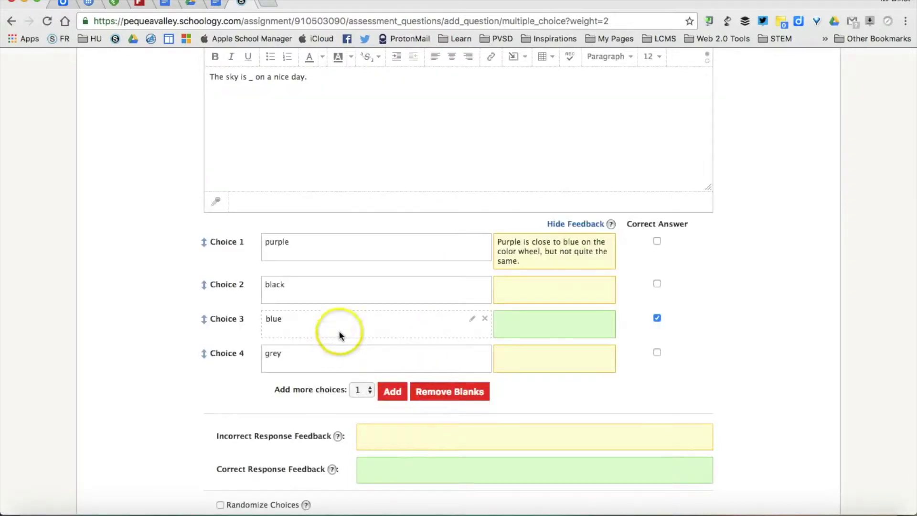
{"action": "left_click", "coordinate": [480, 353]}
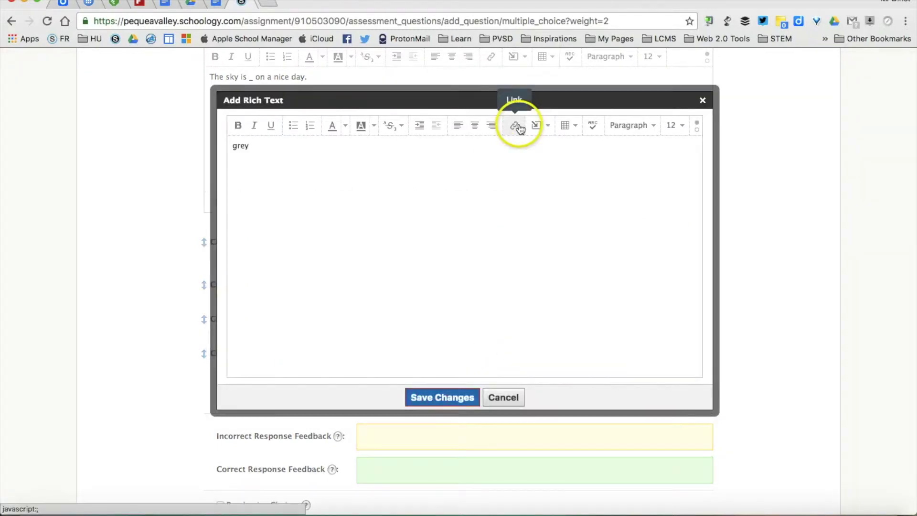
{"action": "left_click", "coordinate": [538, 128]}
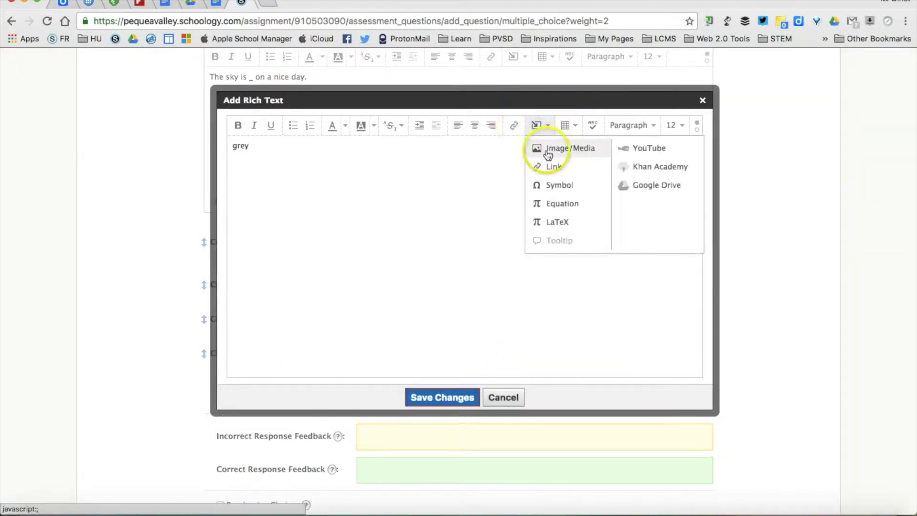
{"action": "left_click", "coordinate": [461, 398]}
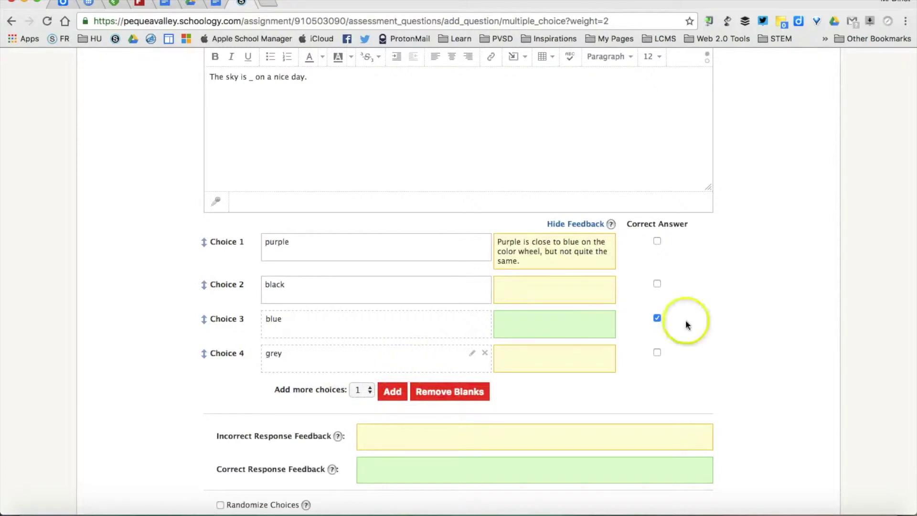
{"action": "scroll", "coordinate": [711, 321], "scroll_direction": "down", "scroll_amount": 3}
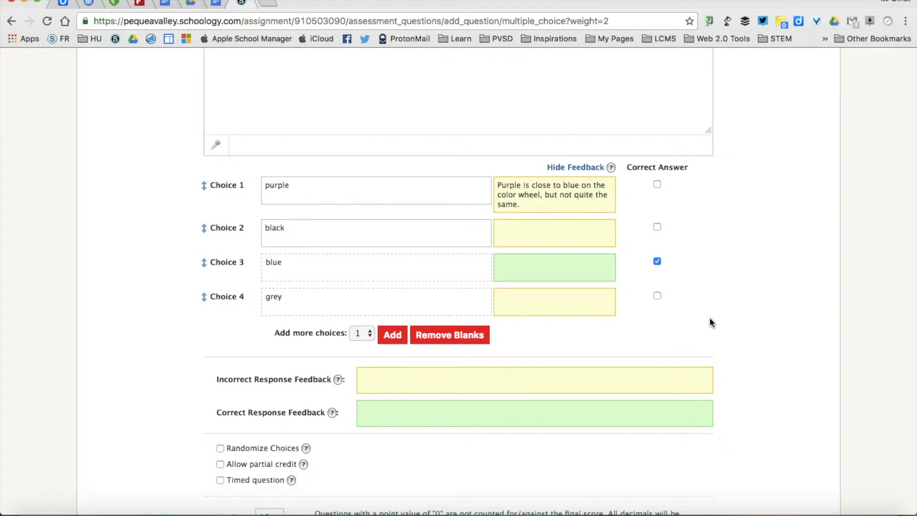
{"action": "scroll", "coordinate": [712, 322], "scroll_direction": "down", "scroll_amount": 3}
Add 'Sorry, that's not correct.' and 'Yes, that is correct!' feedback, then save the question.
{"action": "left_click", "coordinate": [361, 313]}
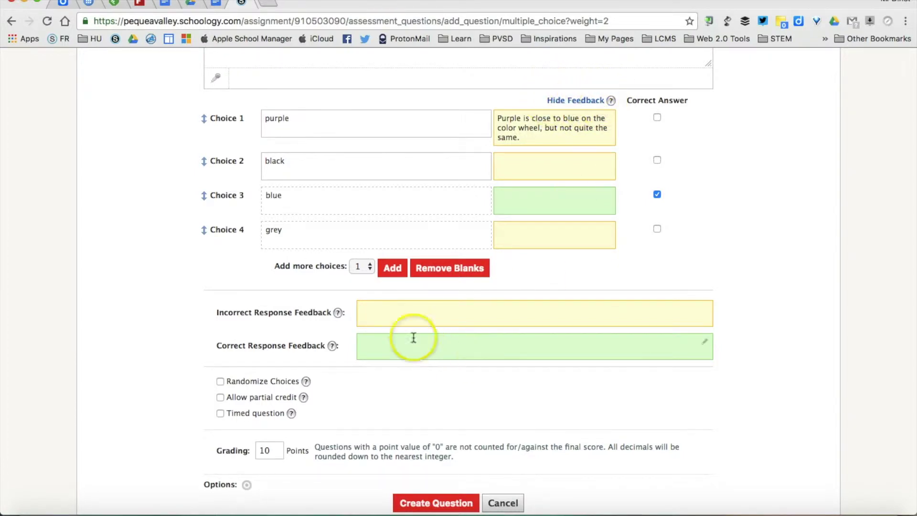
{"action": "left_click", "coordinate": [407, 319]}
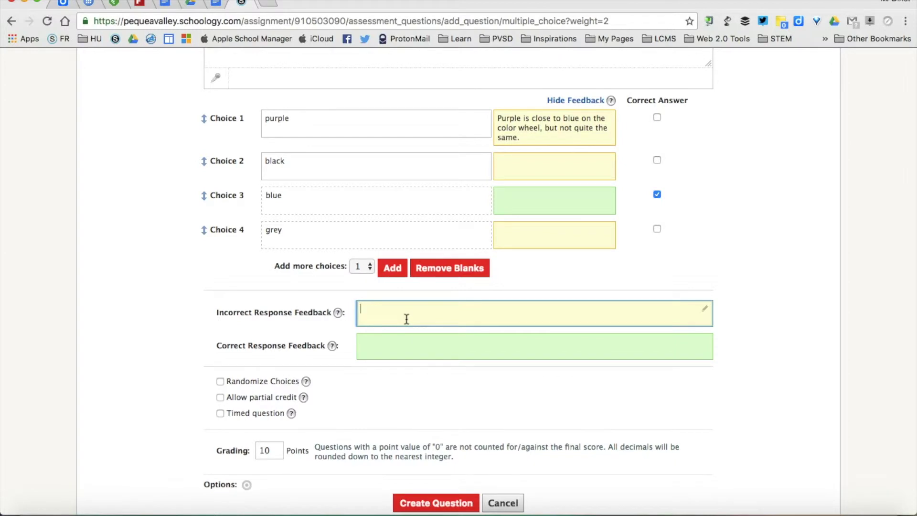
{"action": "type", "text": "SOrry, that's not correct."}
{"action": "left_click", "coordinate": [406, 344]}
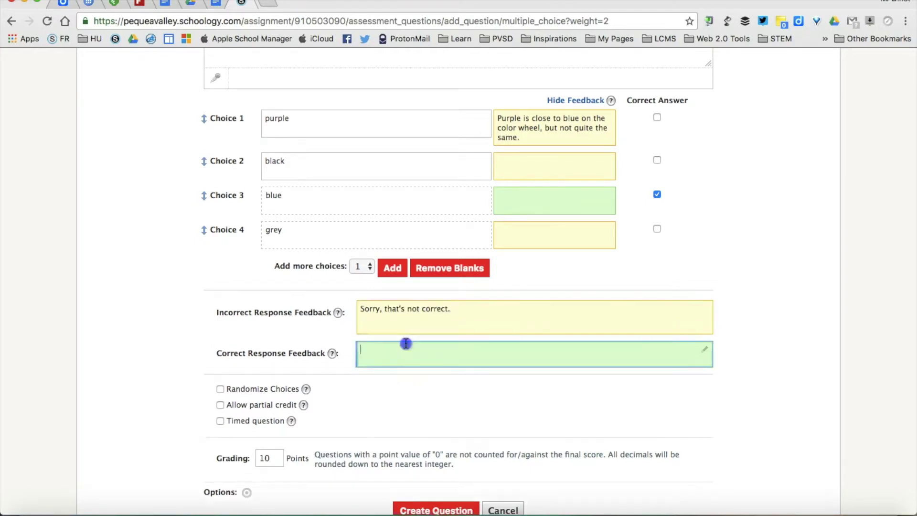
{"action": "type", "text": "Yes, that"}
{"action": "type", "text": " is corre t"}
{"action": "type", "text": "ct"}
{"action": "left_click", "coordinate": [414, 401]}
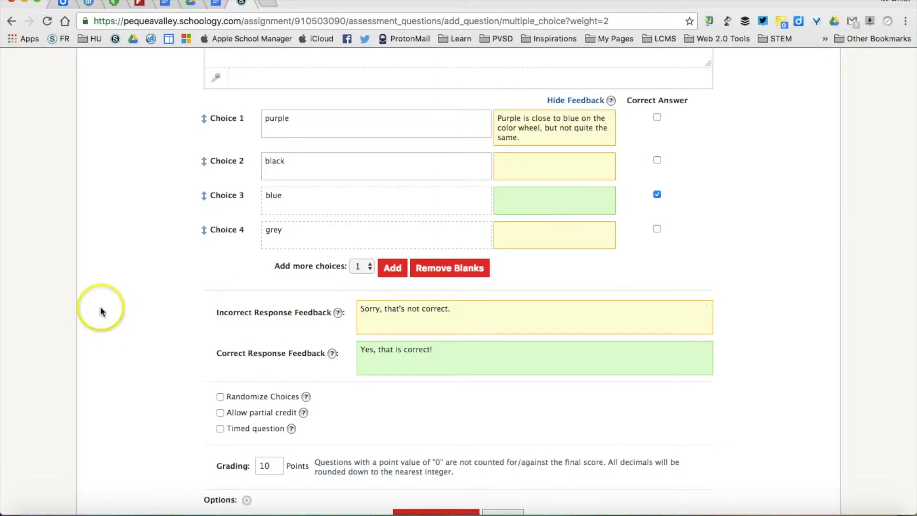
{"action": "scroll", "coordinate": [101, 307], "scroll_direction": "down", "scroll_amount": 3}
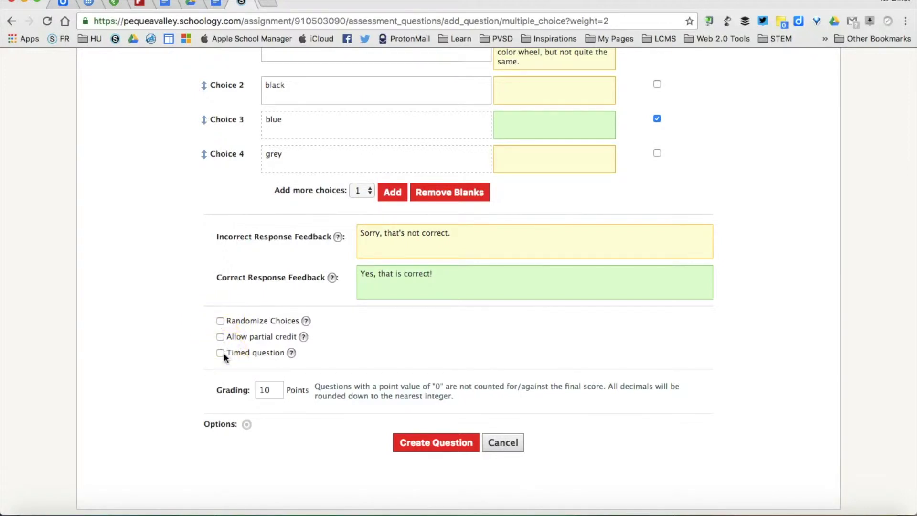
{"action": "left_click", "coordinate": [432, 444]}
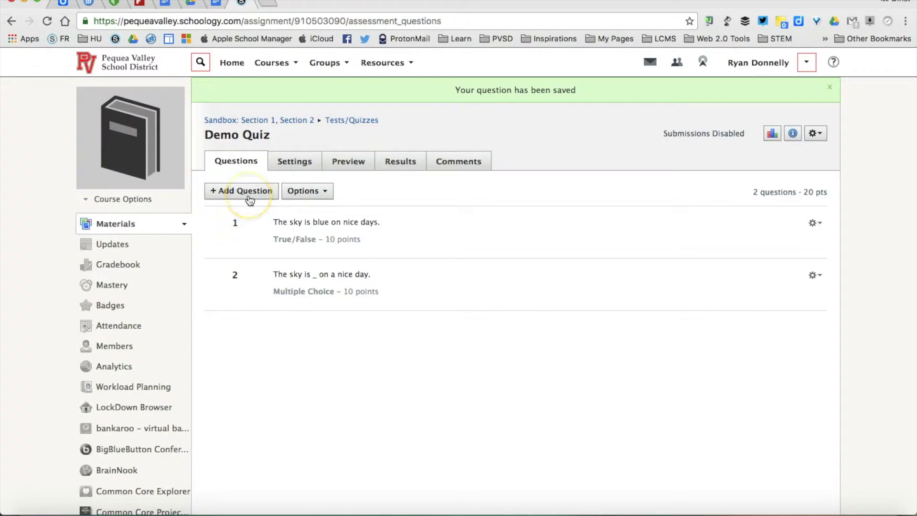
Begin an Ordering question prompting 'Place these in order.' and bring up the Add Recording options.
{"action": "left_click", "coordinate": [248, 200]}
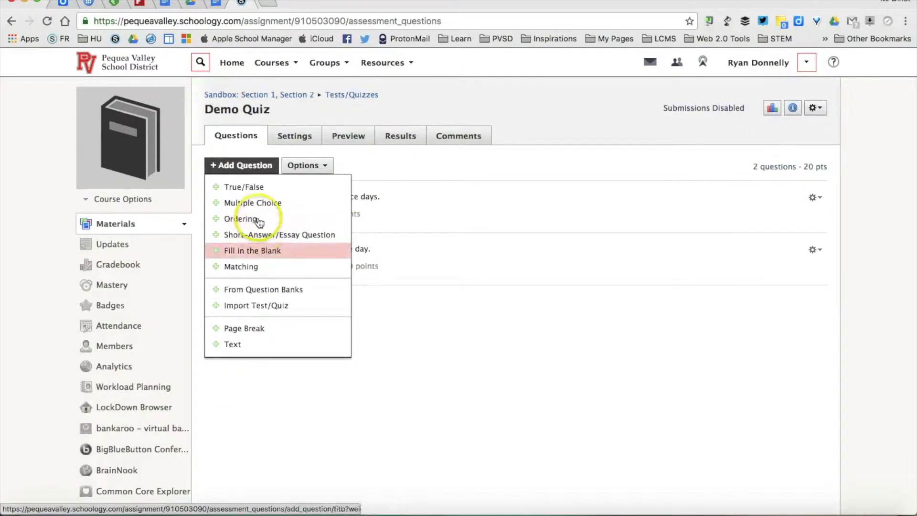
{"action": "left_click", "coordinate": [257, 219]}
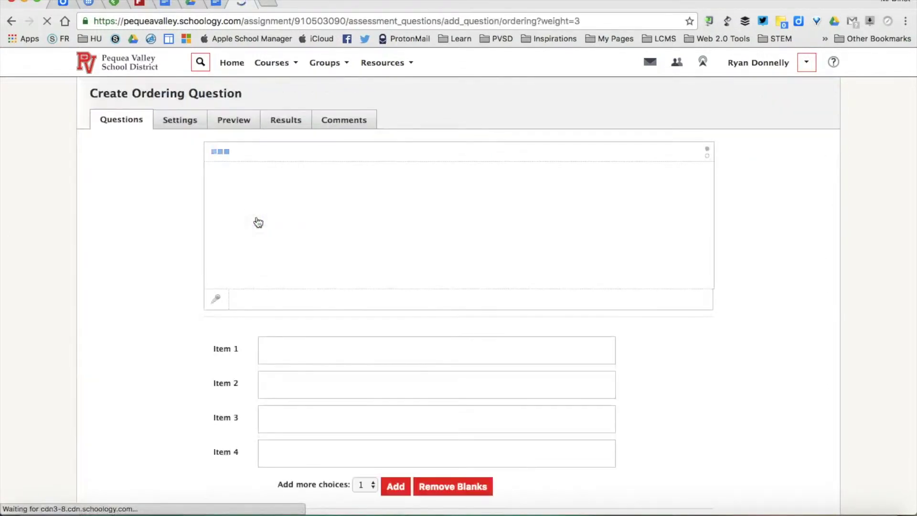
{"action": "left_click", "coordinate": [274, 208]}
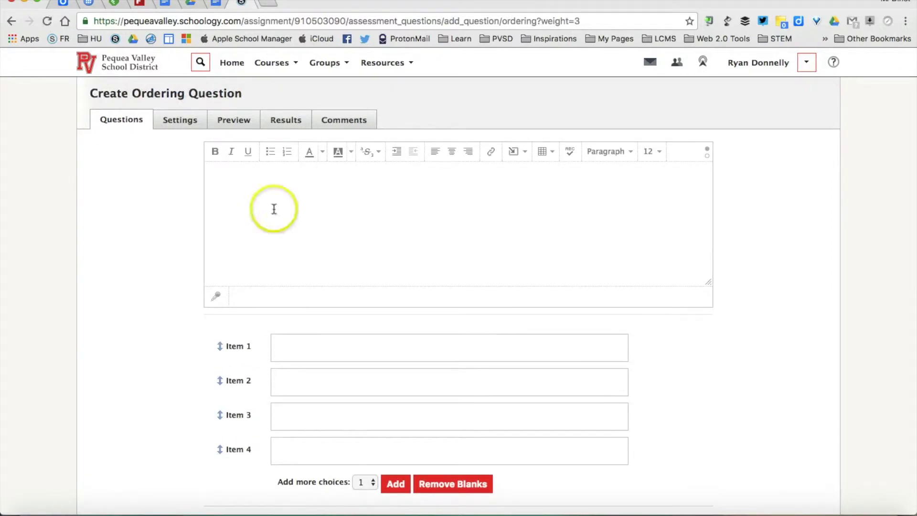
{"action": "type", "text": "Place these in order."}
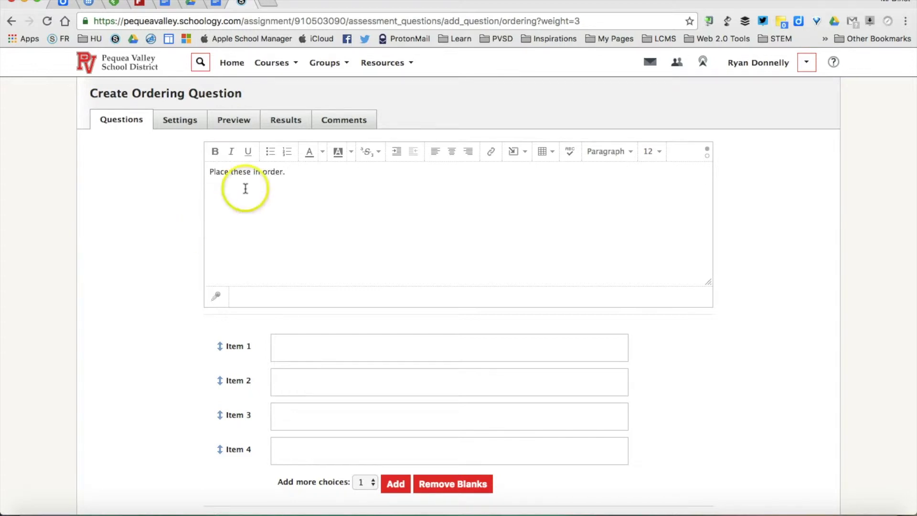
{"action": "left_click", "coordinate": [216, 299]}
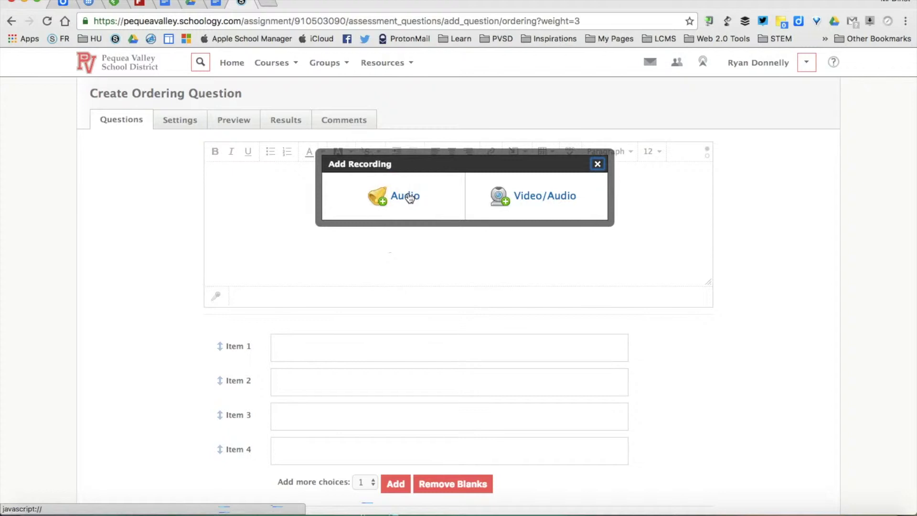
Record a short audio-only clip after allowing microphone access, and insert it.
{"action": "left_click", "coordinate": [409, 196]}
{"action": "left_click", "coordinate": [400, 234]}
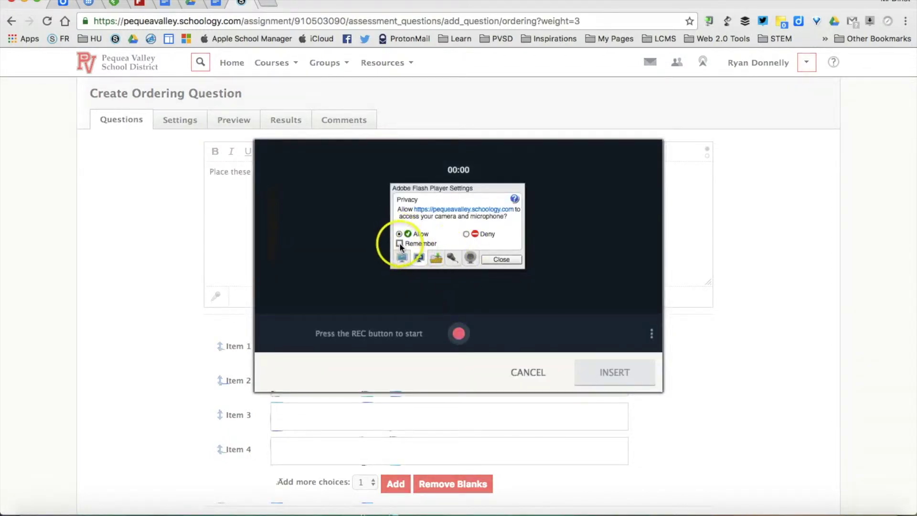
{"action": "left_click", "coordinate": [501, 259]}
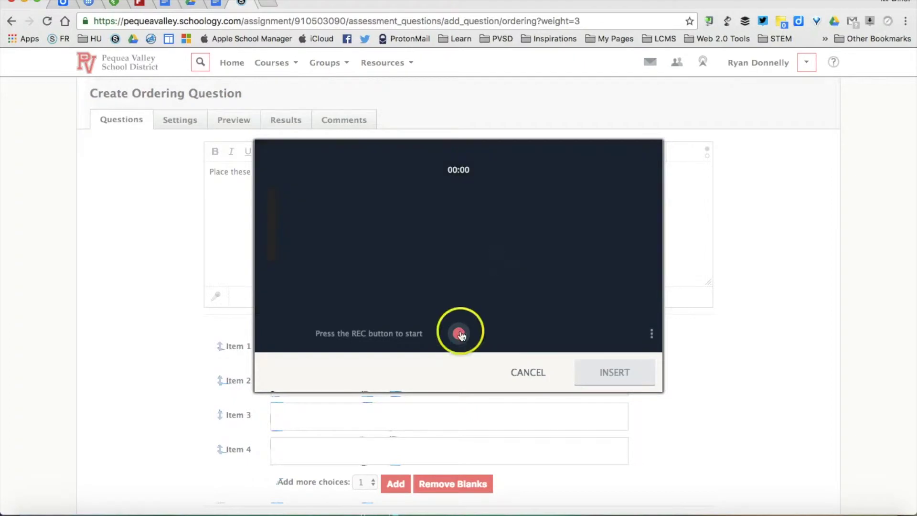
{"action": "left_click", "coordinate": [460, 335]}
{"action": "left_click", "coordinate": [525, 308]}
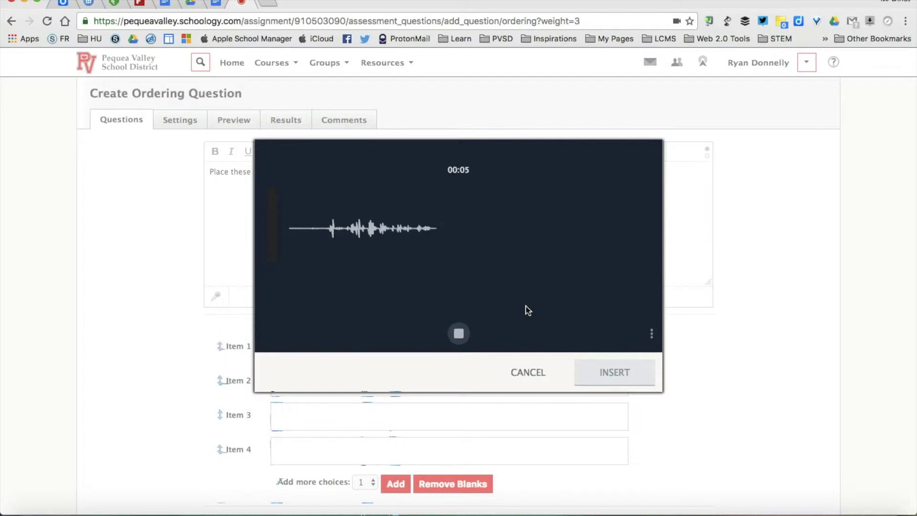
{"action": "left_click", "coordinate": [460, 333]}
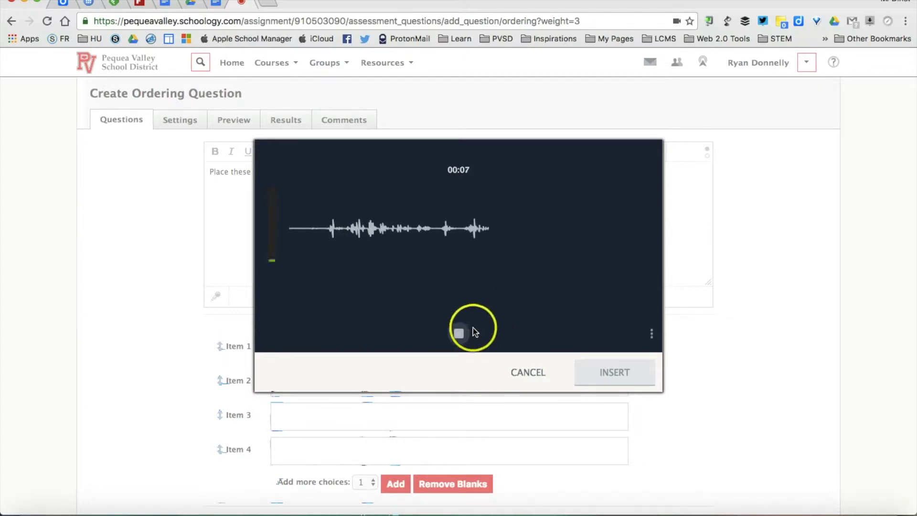
{"action": "left_click", "coordinate": [609, 358]}
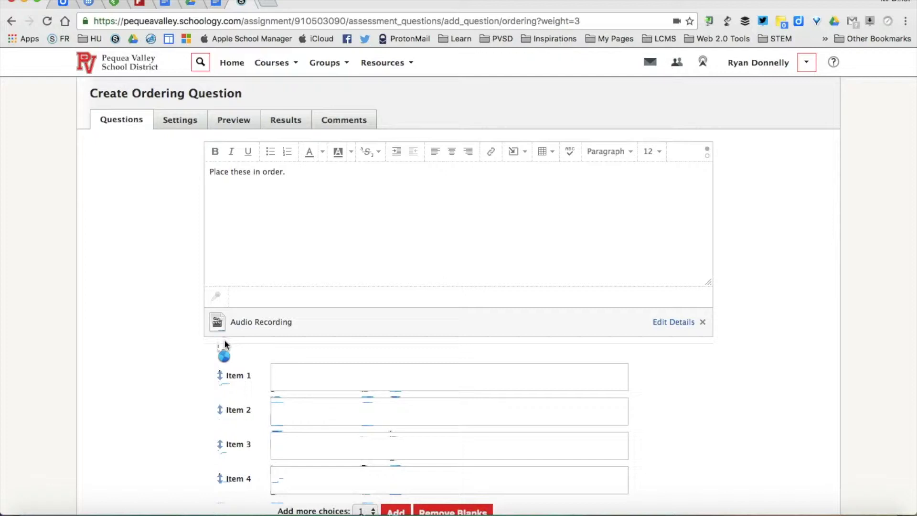
{"action": "scroll", "coordinate": [224, 344], "scroll_direction": "down", "scroll_amount": 2}
Fill ordering items 1, 2, 3 and 4 and save the Ordering question.
{"action": "left_click", "coordinate": [314, 329]}
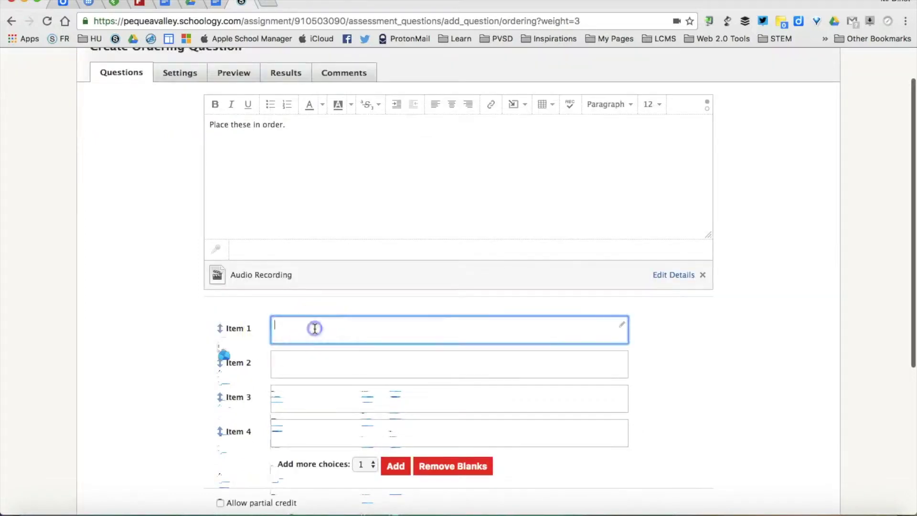
{"action": "type", "text": "1"}
{"action": "left_click", "coordinate": [308, 359]}
{"action": "type", "text": "2"}
{"action": "left_click", "coordinate": [307, 397]}
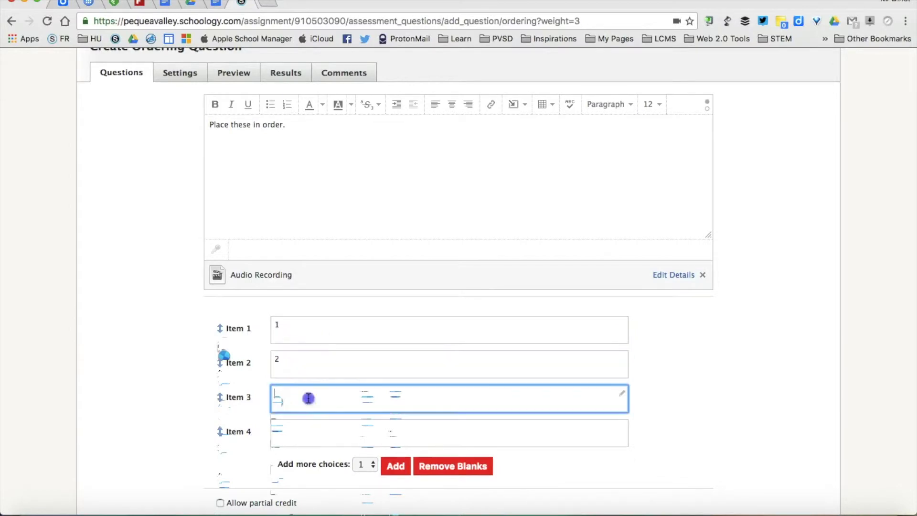
{"action": "type", "text": "3"}
{"action": "left_click", "coordinate": [310, 428]}
{"action": "type", "text": "4"}
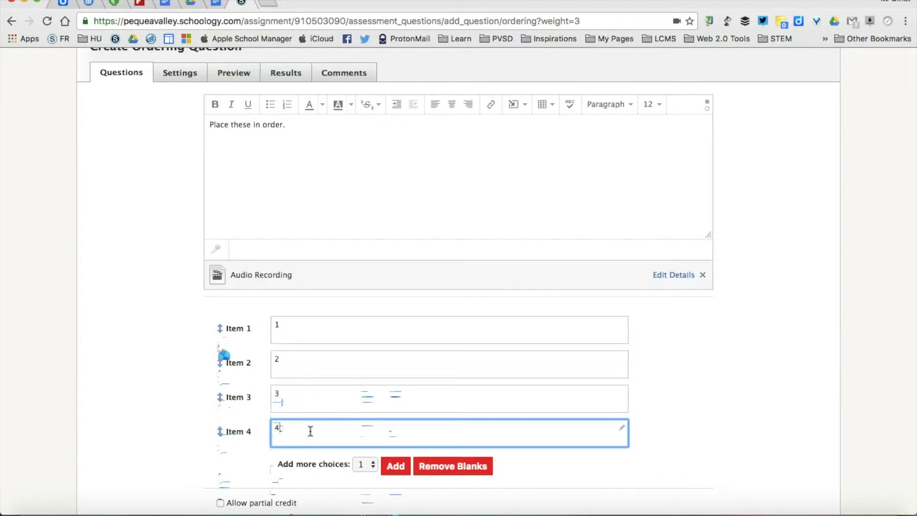
{"action": "scroll", "coordinate": [310, 430], "scroll_direction": "down", "scroll_amount": 3}
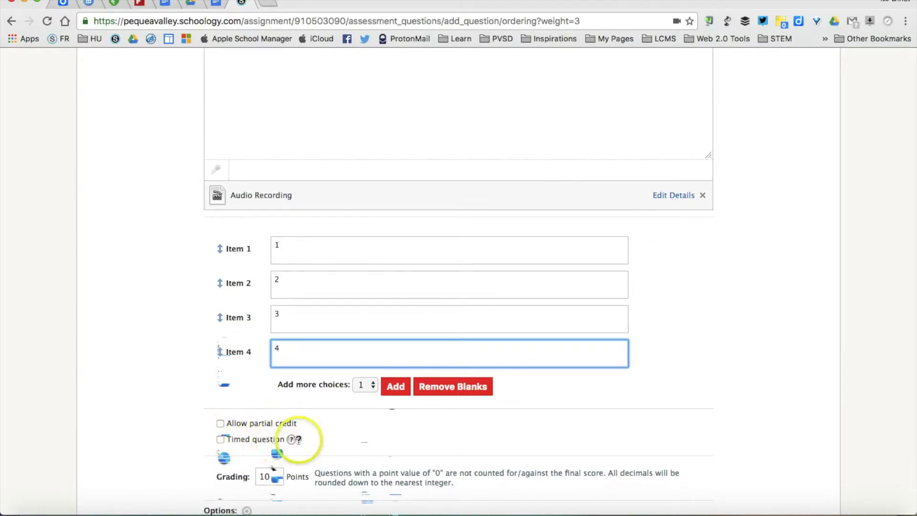
{"action": "scroll", "coordinate": [363, 419], "scroll_direction": "down", "scroll_amount": 3}
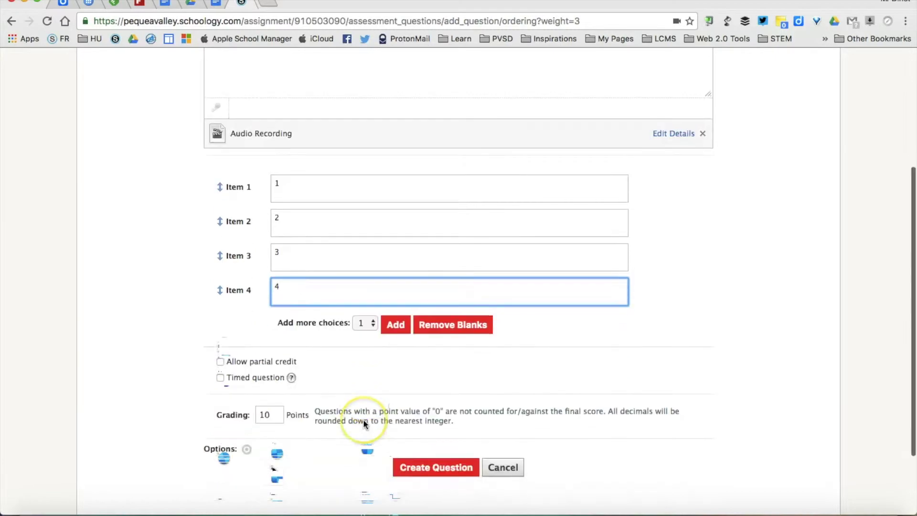
{"action": "left_click", "coordinate": [423, 471]}
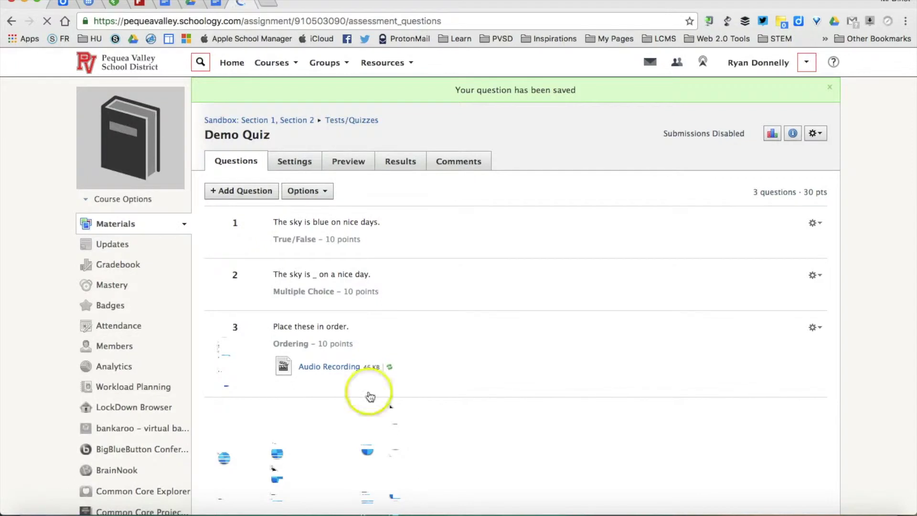
Add a Short-Answer/Essay question prompting 'Tell me why the sky is blue in a few sentences.'.
{"action": "left_click", "coordinate": [244, 191]}
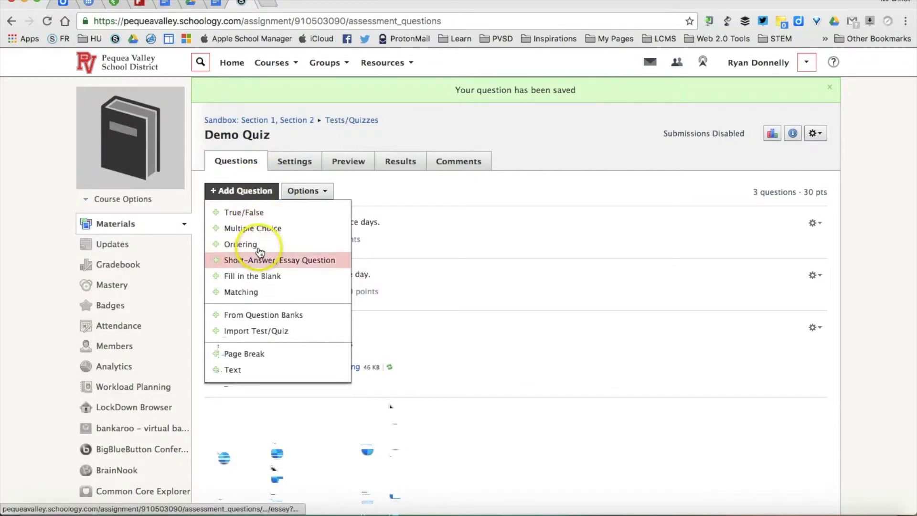
{"action": "left_click", "coordinate": [296, 261]}
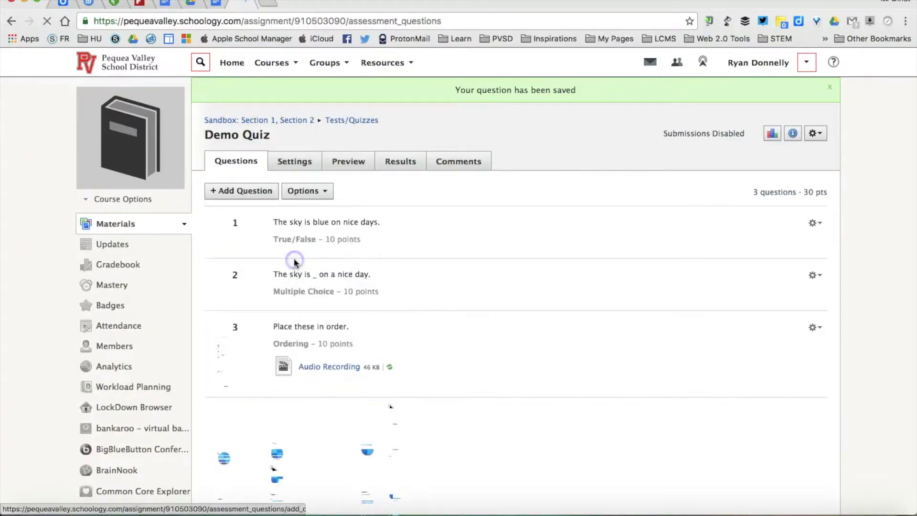
{"action": "left_click", "coordinate": [308, 210]}
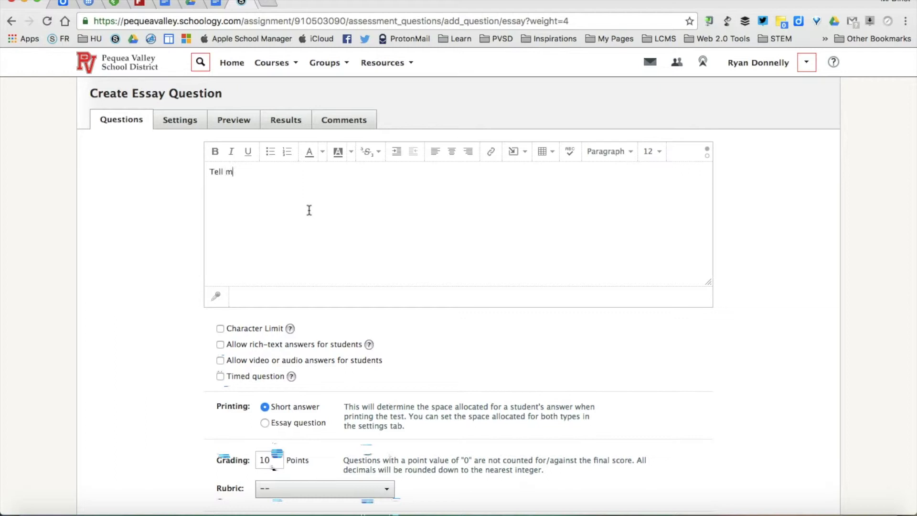
{"action": "type", "text": "Tell me why the sky is blue in a few sentences."}
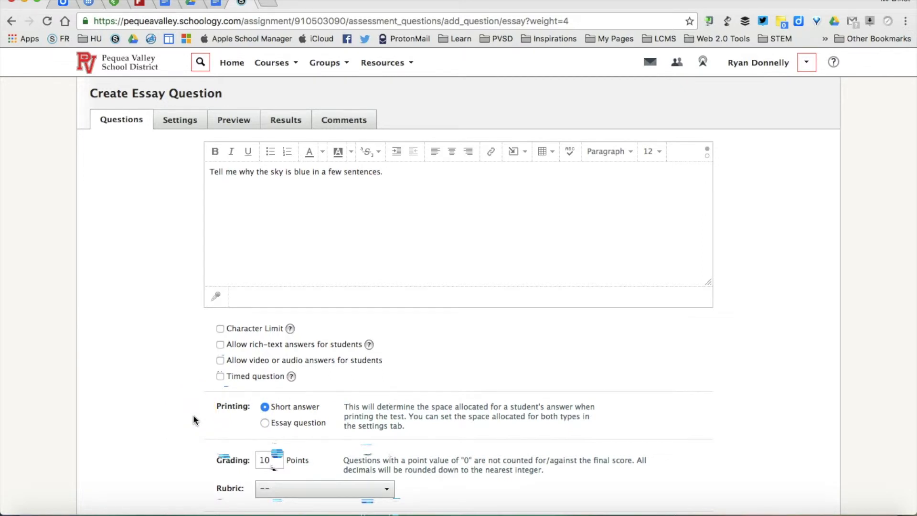
Try a 400-character limit, switch it back off, and save the sky-is-blue essay question.
{"action": "left_click", "coordinate": [221, 330]}
{"action": "left_click", "coordinate": [258, 349]}
{"action": "left_click_drag", "start_coordinate": [259, 349], "coordinate": [227, 349]}
{"action": "left_click", "coordinate": [252, 348]}
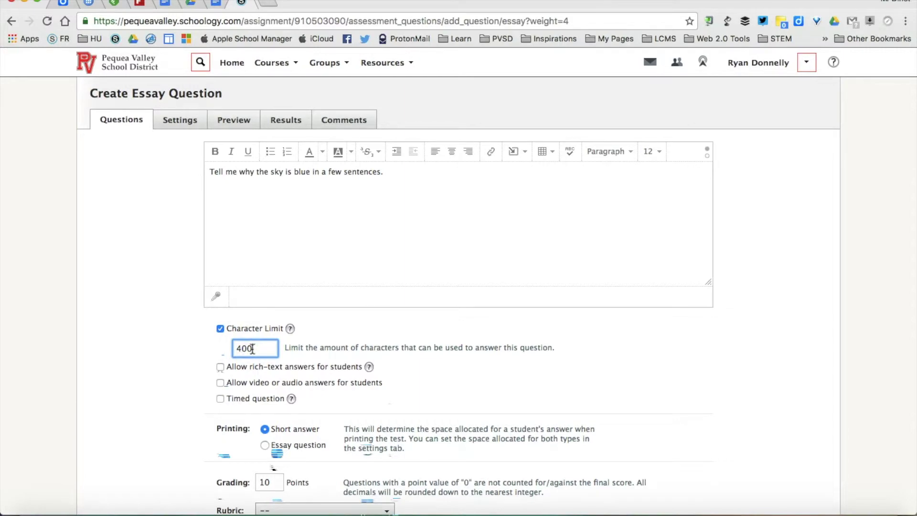
{"action": "scroll", "coordinate": [213, 347], "scroll_direction": "down", "scroll_amount": 1}
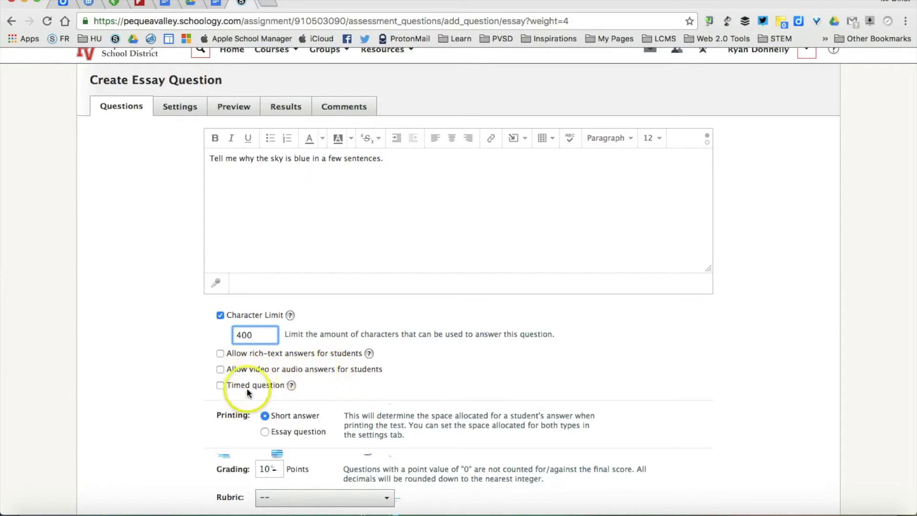
{"action": "left_click", "coordinate": [220, 317]}
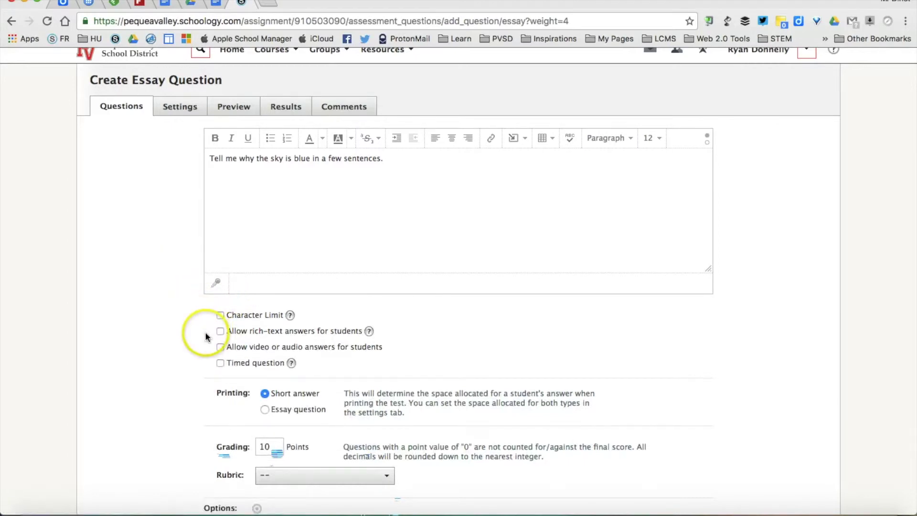
{"action": "scroll", "coordinate": [219, 328], "scroll_direction": "down", "scroll_amount": 3}
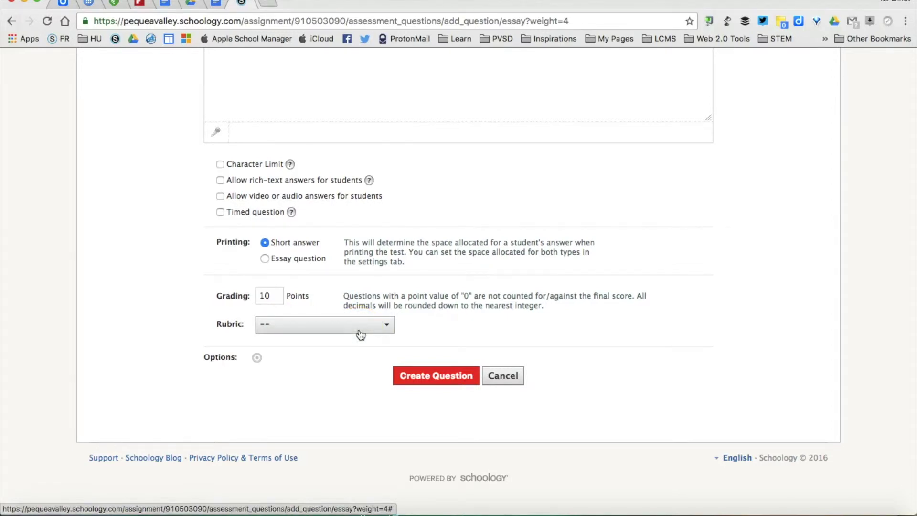
{"action": "left_click", "coordinate": [416, 380]}
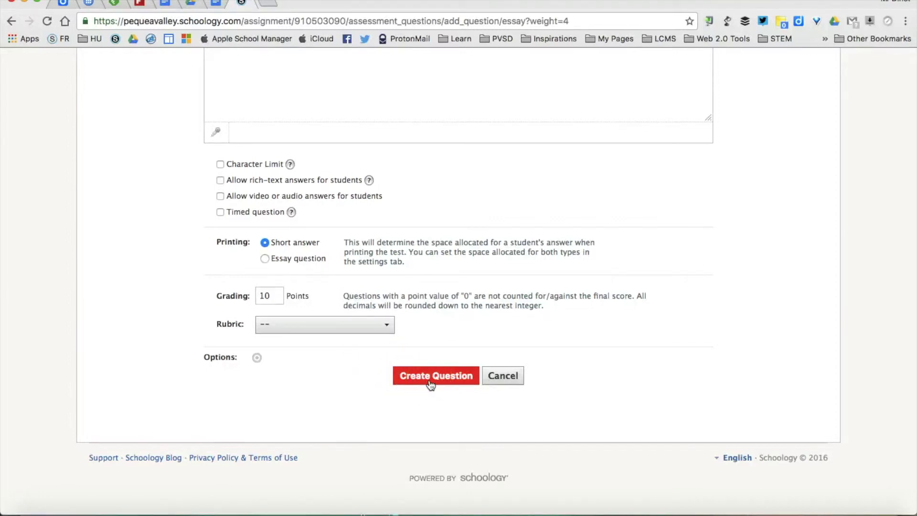
{"action": "left_click", "coordinate": [430, 385]}
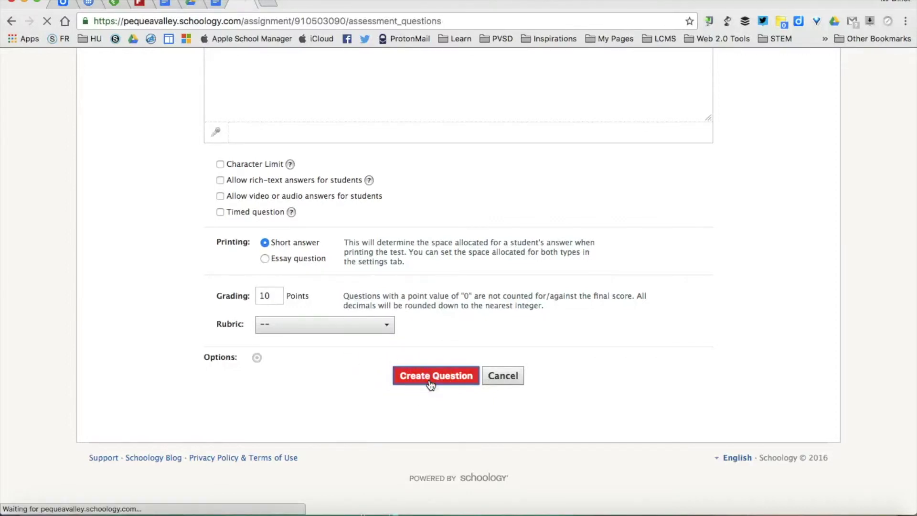
Add a new Fill in the Blank question from the Demo Quiz's Add Question list.
{"action": "left_click", "coordinate": [254, 192]}
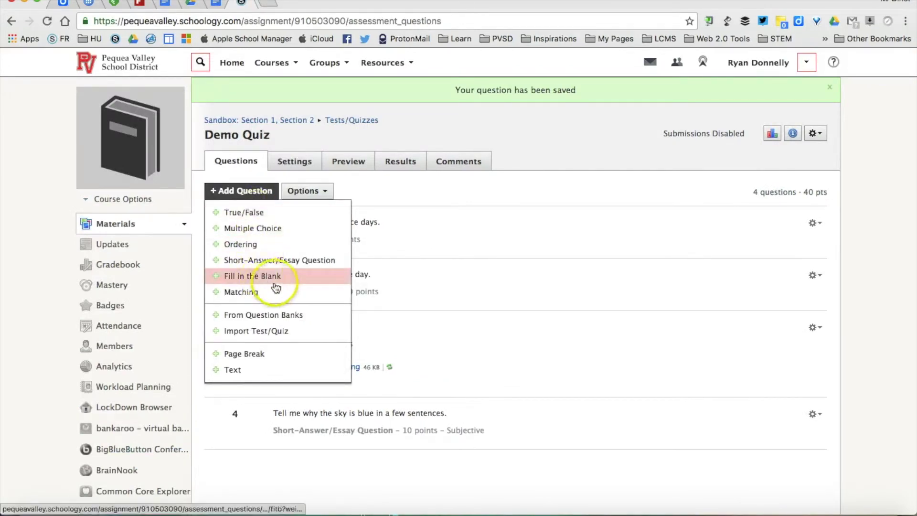
{"action": "left_click", "coordinate": [286, 282]}
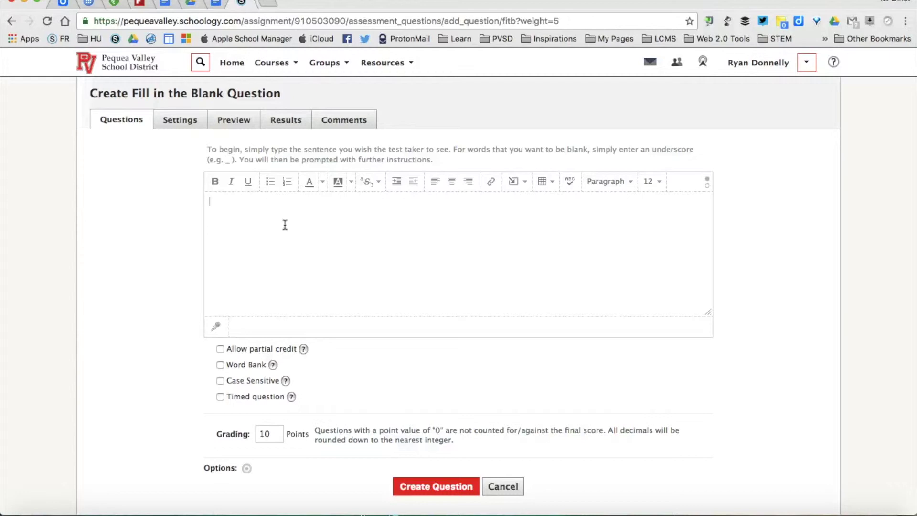
Enter 'The sky is _ on nice days.' as the prompt, with blue as Blank 1's answer.
{"action": "type", "text": "The sky is _ "}
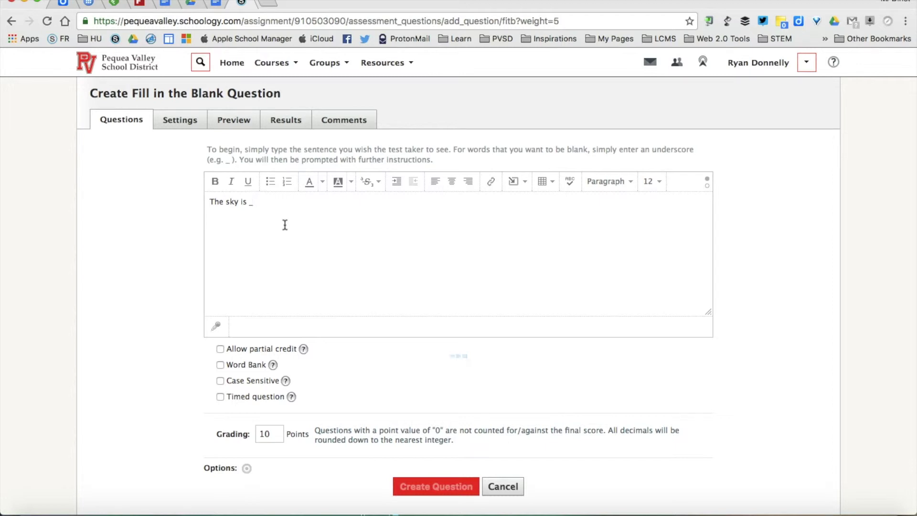
{"action": "type", "text": "on nice days."}
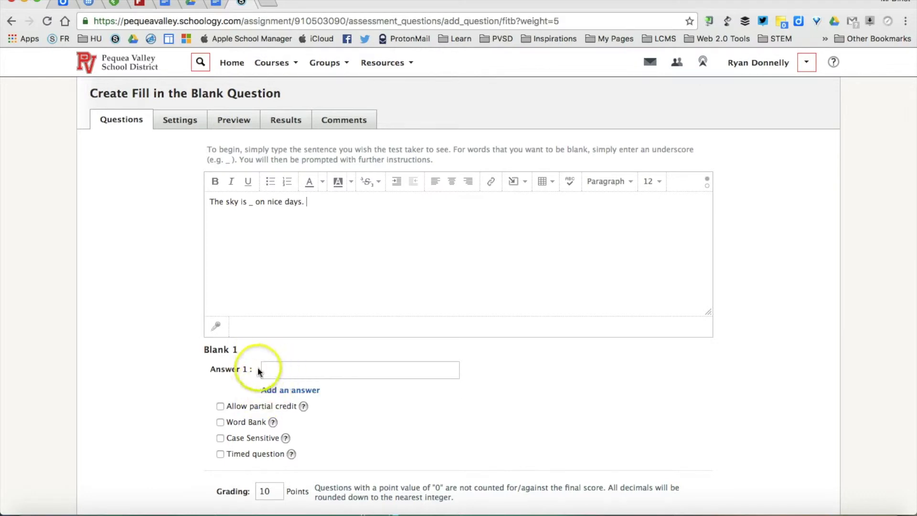
{"action": "left_click", "coordinate": [302, 369]}
{"action": "type", "text": "blue"}
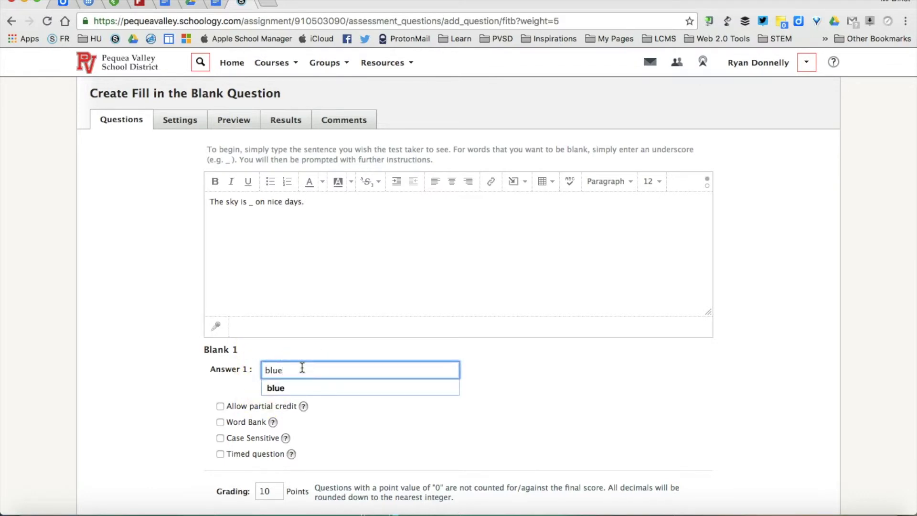
{"action": "left_click", "coordinate": [224, 373]}
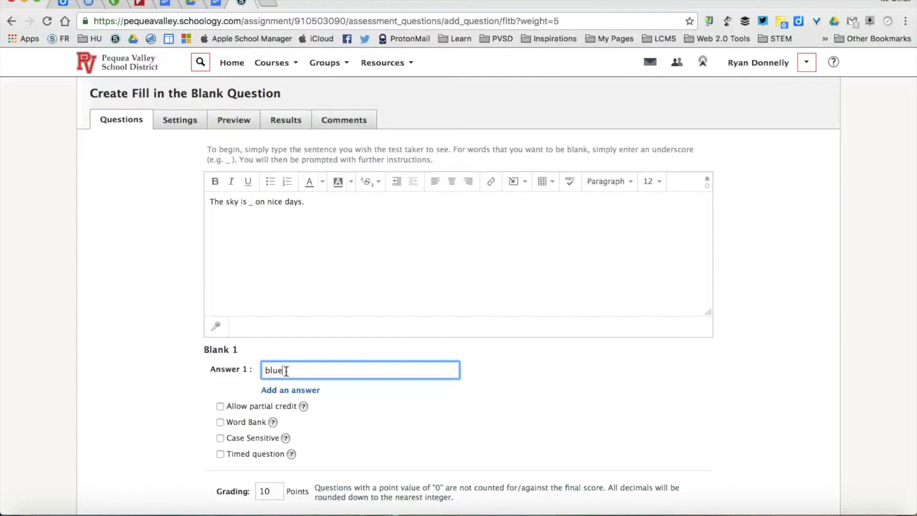
{"action": "scroll", "coordinate": [187, 395], "scroll_direction": "down", "scroll_amount": 3}
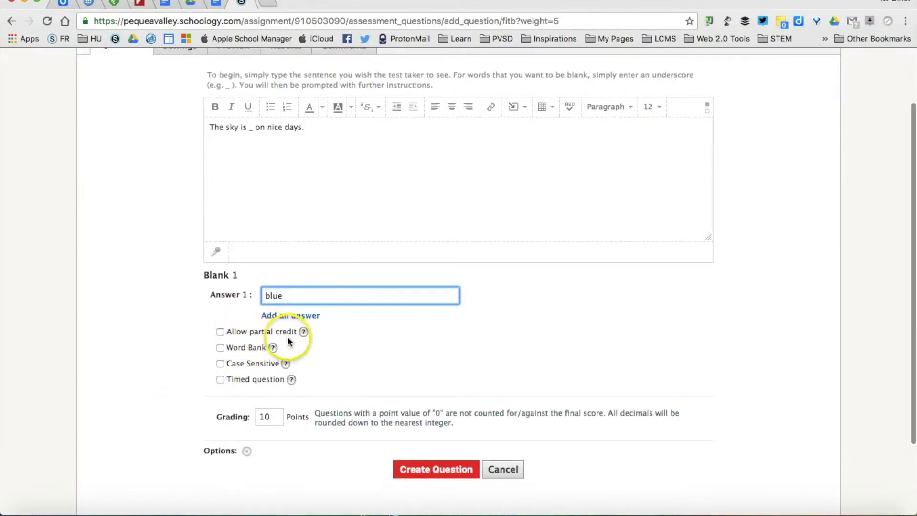
Turn on the word bank with filler words purple, black, grey.
{"action": "left_click", "coordinate": [257, 347]}
{"action": "left_click", "coordinate": [257, 379]}
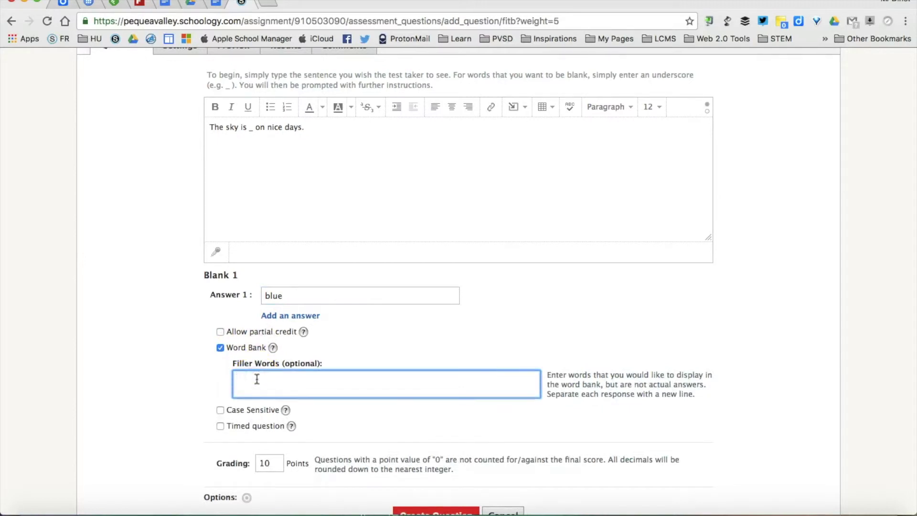
{"action": "left_click", "coordinate": [272, 385]}
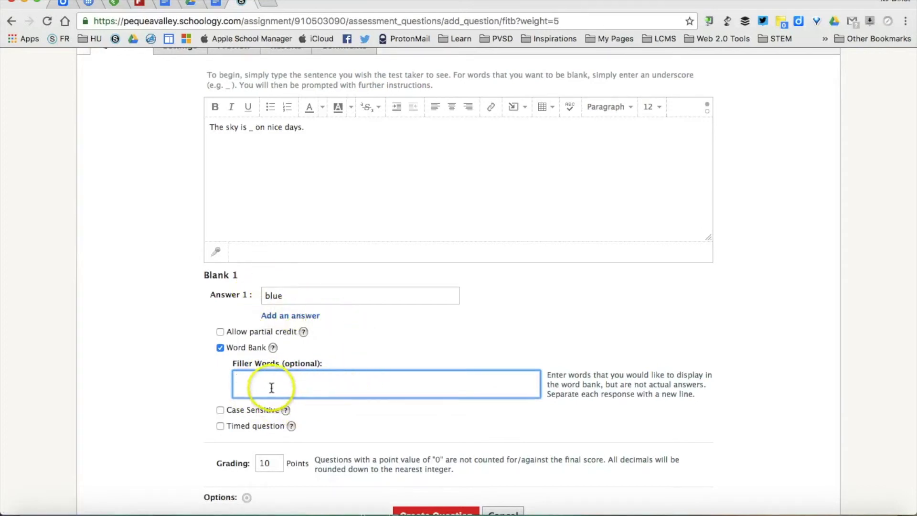
{"action": "type", "text": "purple, bl"}
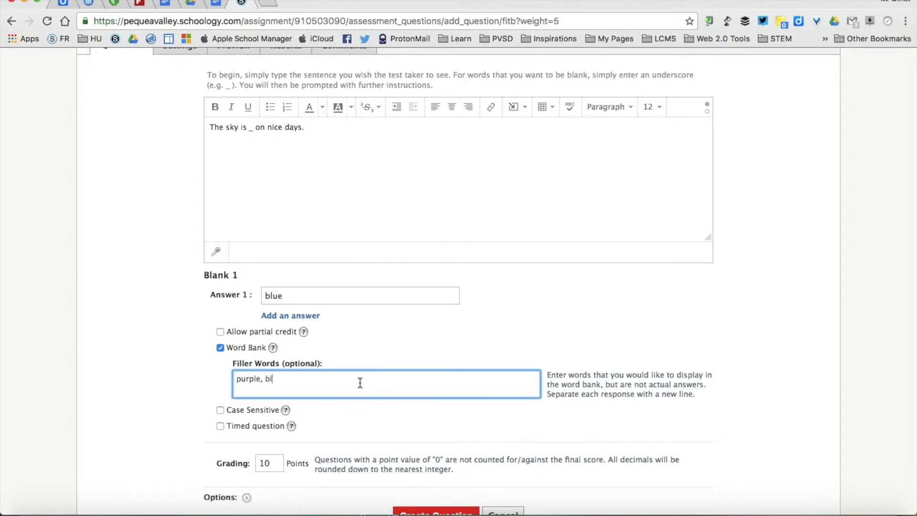
{"action": "type", "text": "ack, grey"}
{"action": "key", "text": "super+a"}
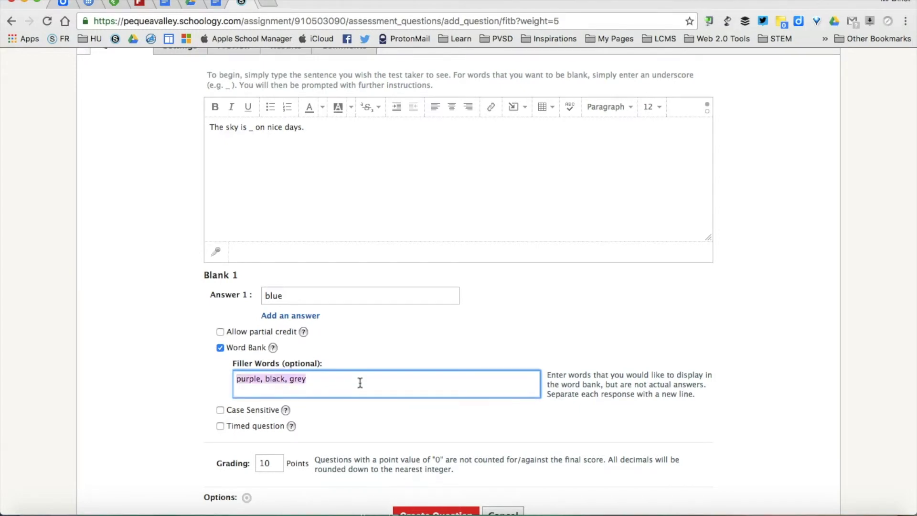
{"action": "key", "text": "BackSpace"}
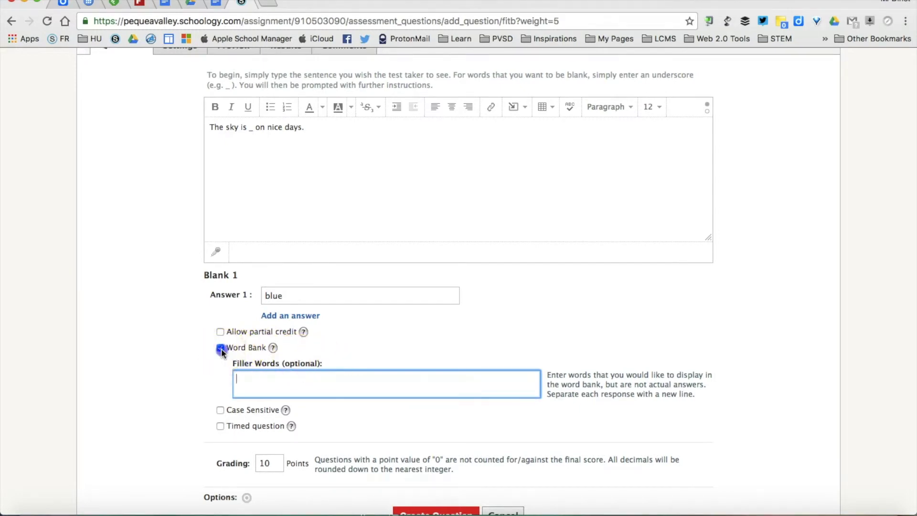
{"action": "left_click", "coordinate": [220, 348]}
{"action": "left_click", "coordinate": [220, 348]}
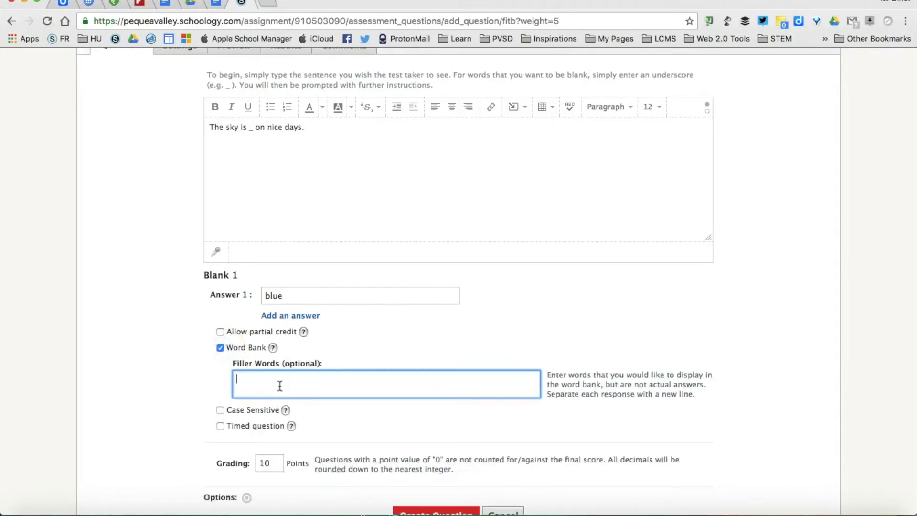
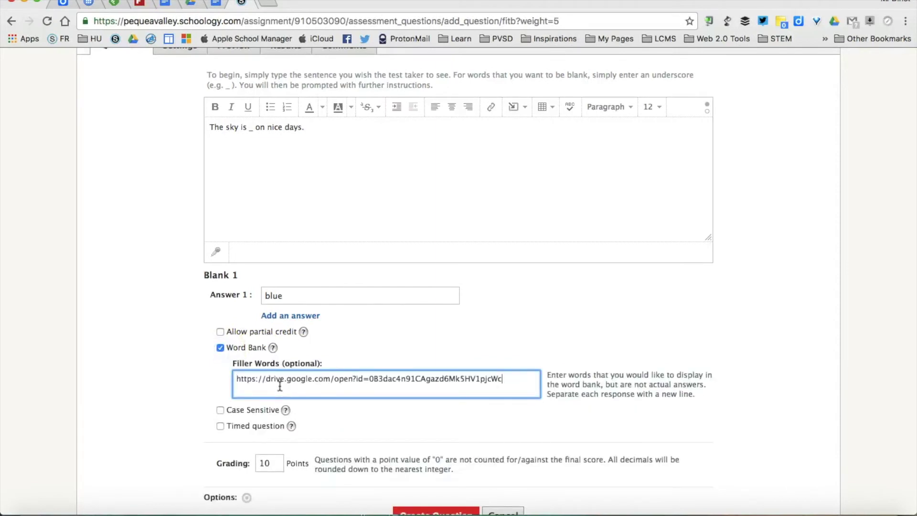
{"action": "key", "text": "super+z"}
{"action": "left_click", "coordinate": [191, 376]}
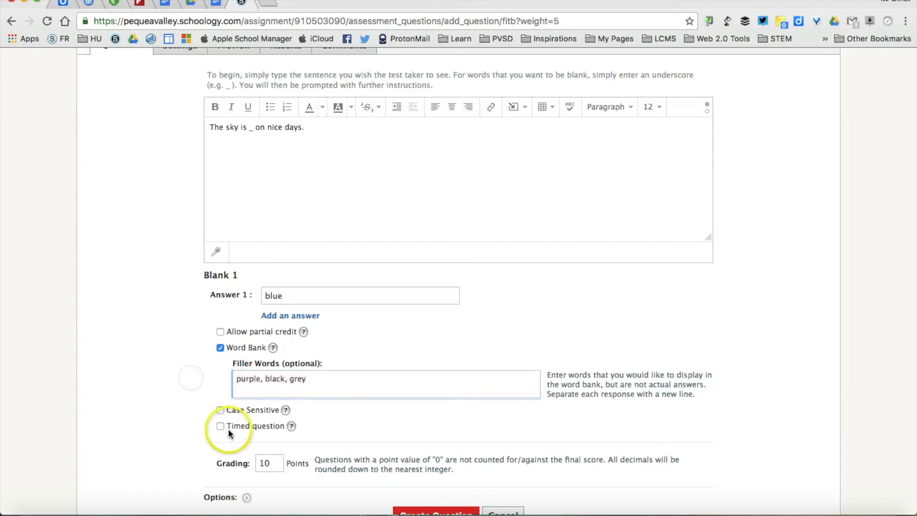
Save the fill-in-the-blank question and start a new Matching question.
{"action": "scroll", "coordinate": [241, 432], "scroll_direction": "down", "scroll_amount": 2}
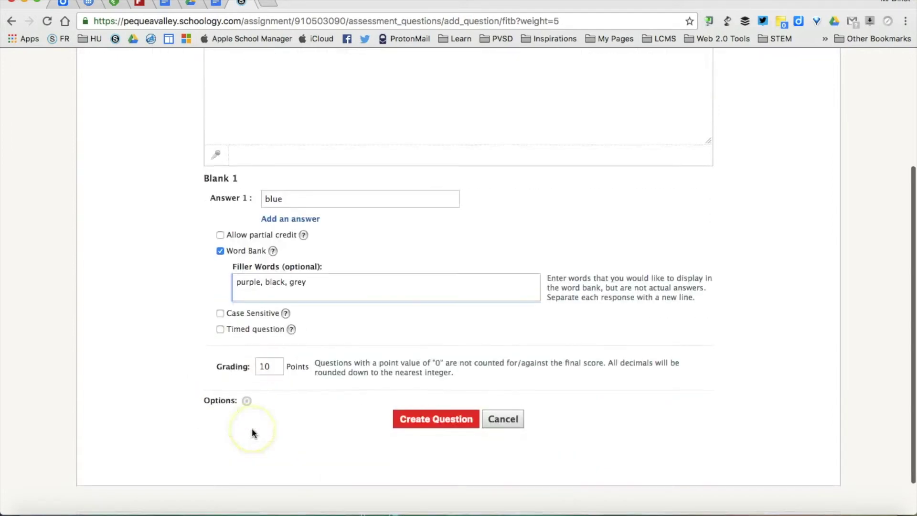
{"action": "left_click", "coordinate": [421, 419]}
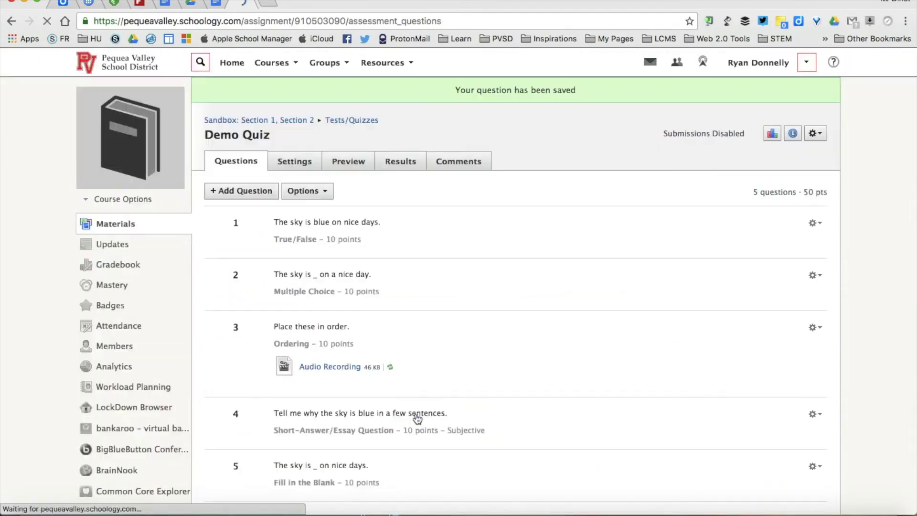
{"action": "left_click", "coordinate": [242, 190]}
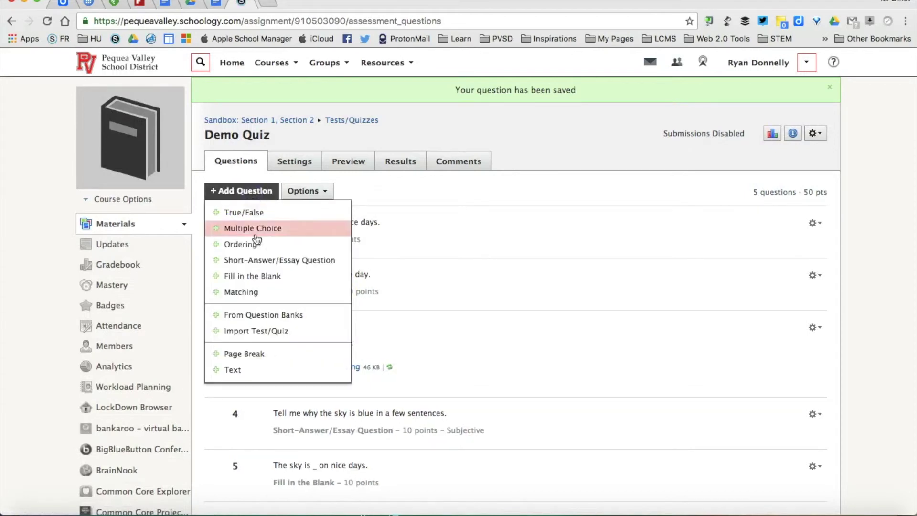
{"action": "left_click", "coordinate": [258, 292]}
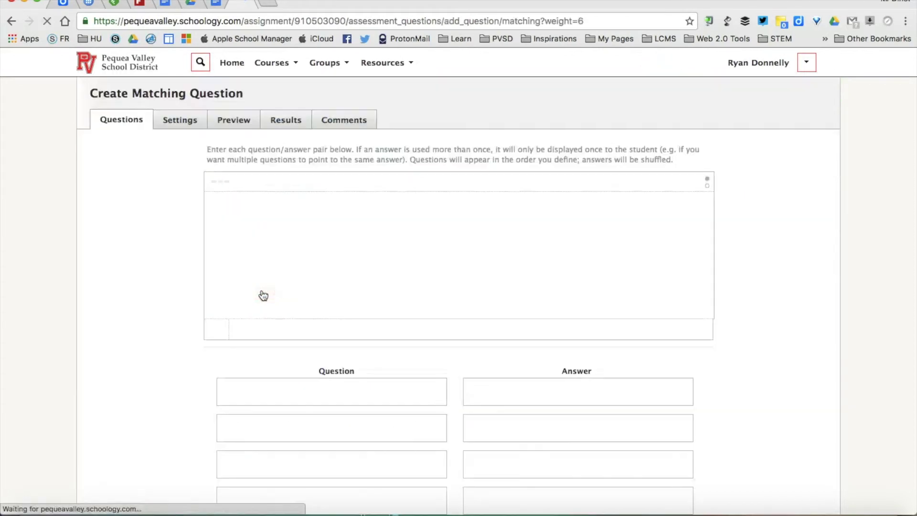
Write the prompt 'Match the fruit with the color' and add items purple, orange, red.
{"action": "left_click", "coordinate": [407, 256]}
{"action": "type", "text": "Match the "}
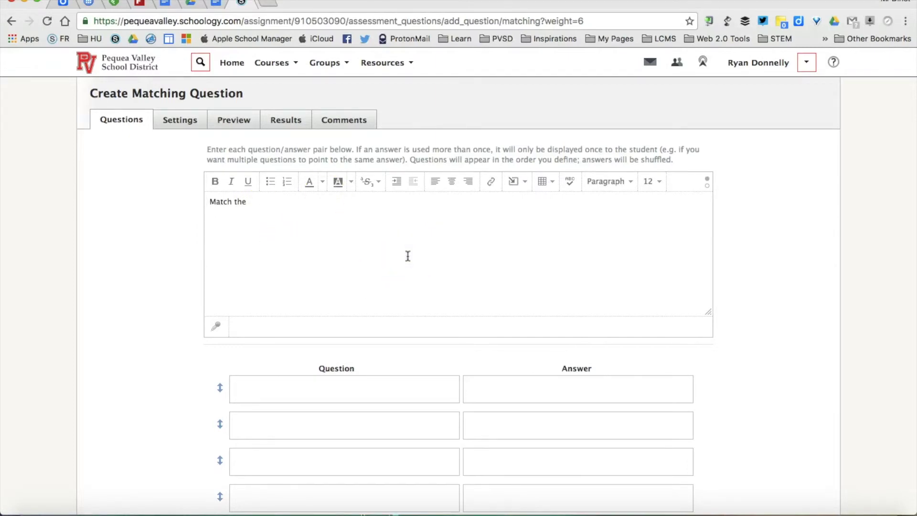
{"action": "type", "text": "fruit with the color"}
{"action": "left_click", "coordinate": [363, 397]}
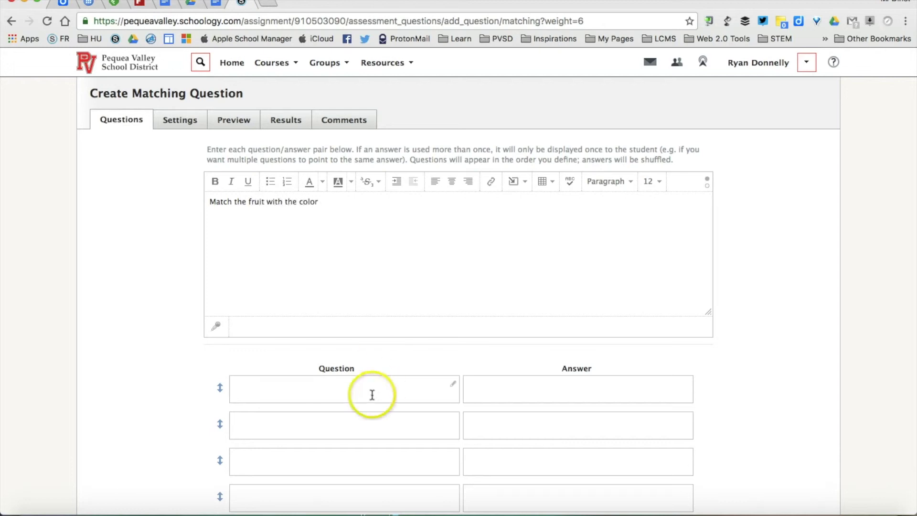
{"action": "type", "text": "purple"}
{"action": "left_click", "coordinate": [356, 428]}
{"action": "type", "text": "orange"}
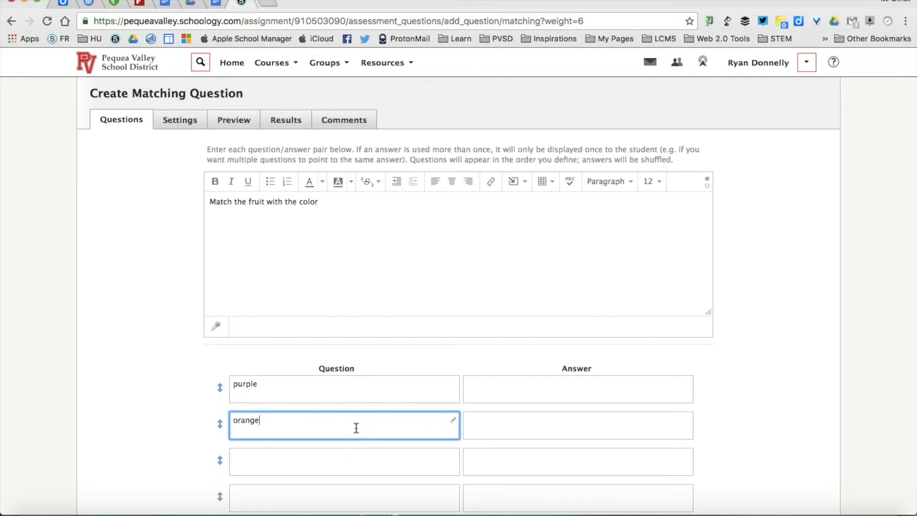
{"action": "left_click", "coordinate": [349, 469]}
{"action": "type", "text": "red"}
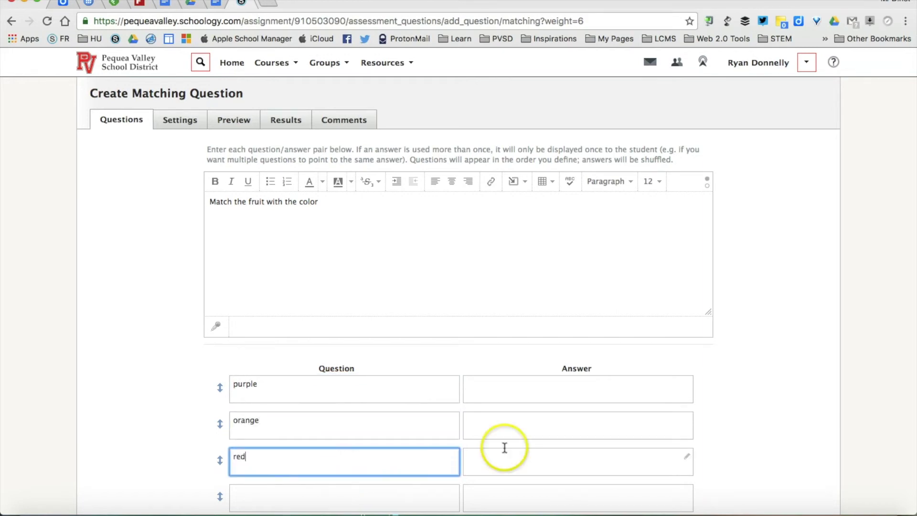
Enter the matching answers: apple for red, orange for orange, grapes for purple.
{"action": "left_click", "coordinate": [544, 460]}
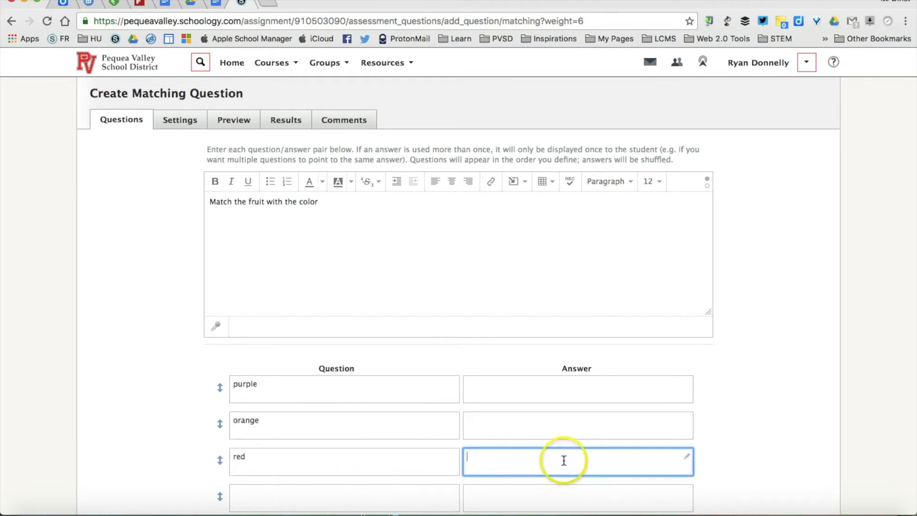
{"action": "type", "text": "apple"}
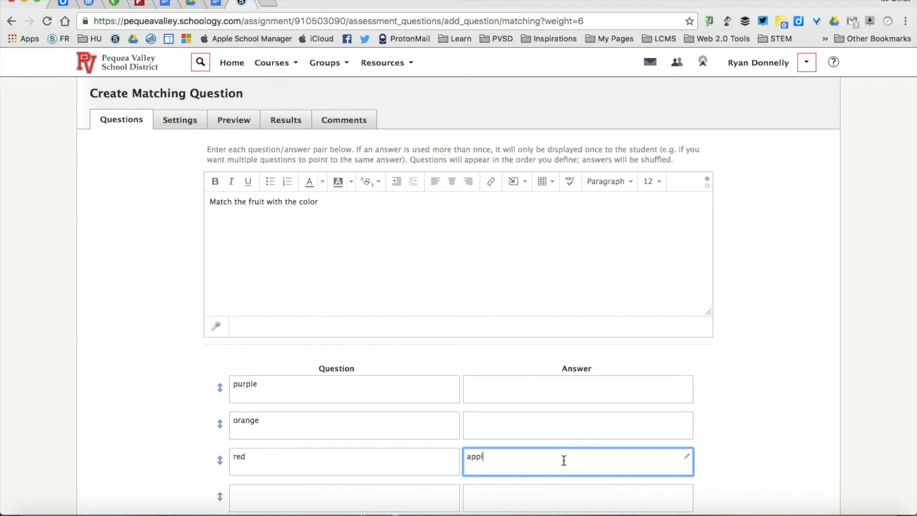
{"action": "left_click", "coordinate": [557, 420]}
{"action": "type", "text": "orange"}
{"action": "left_click", "coordinate": [544, 382]}
{"action": "type", "text": "grapes"}
{"action": "left_click", "coordinate": [790, 368]}
{"action": "scroll", "coordinate": [765, 363], "scroll_direction": "down", "scroll_amount": 4}
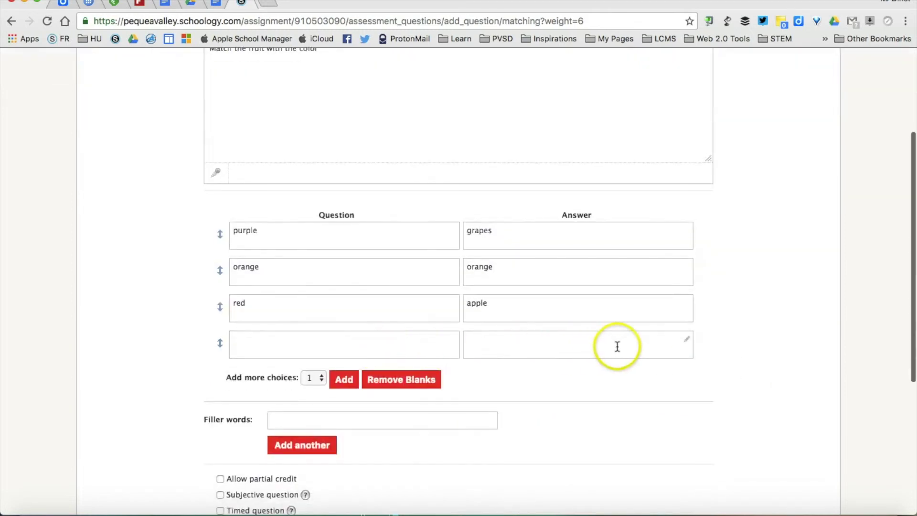
Remove the blank pair and save the matching question as the quiz's sixth question.
{"action": "left_click", "coordinate": [417, 379]}
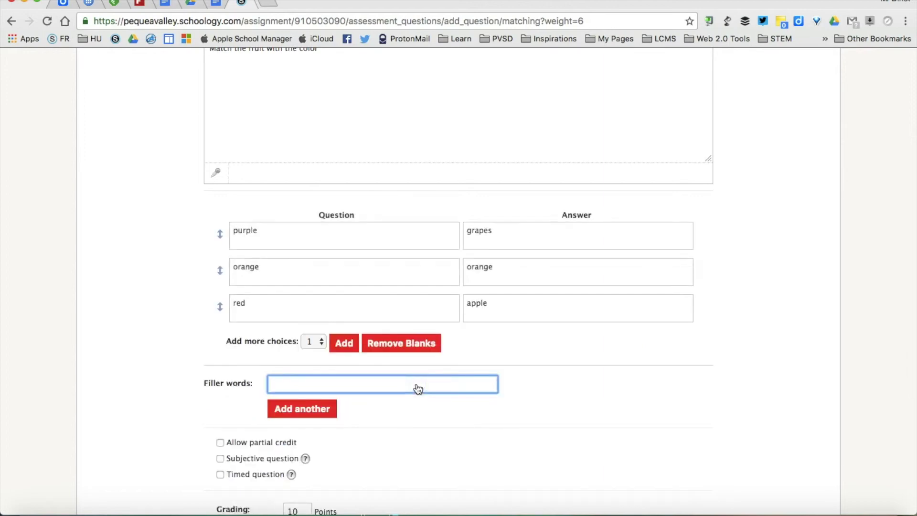
{"action": "scroll", "coordinate": [214, 329], "scroll_direction": "down", "scroll_amount": 2}
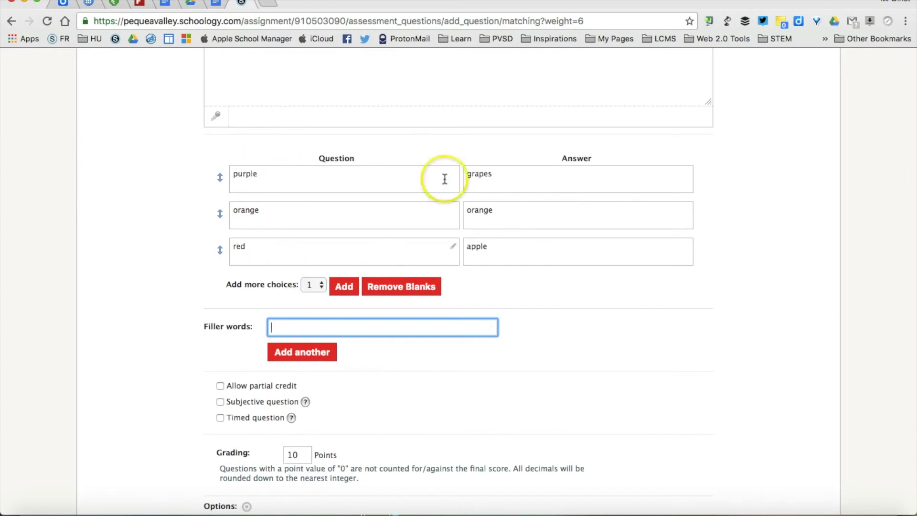
{"action": "scroll", "coordinate": [174, 309], "scroll_direction": "down", "scroll_amount": 2}
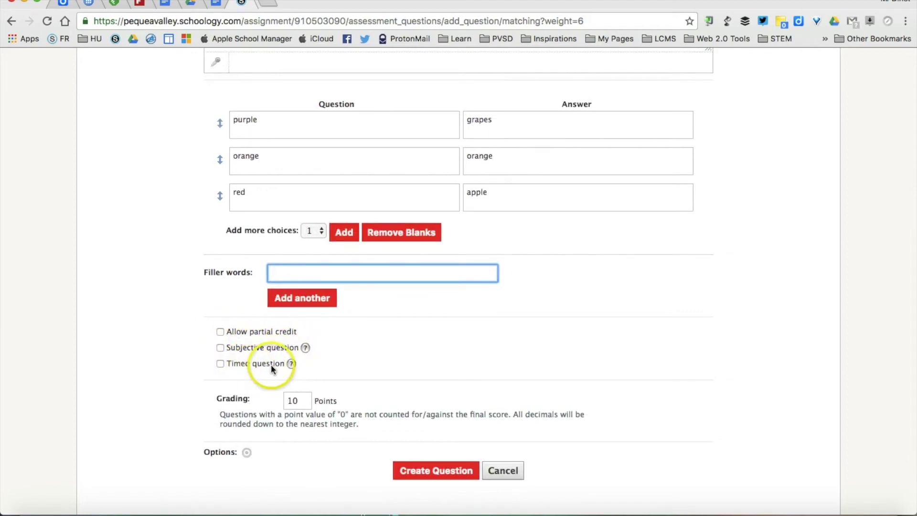
{"action": "left_click", "coordinate": [455, 471]}
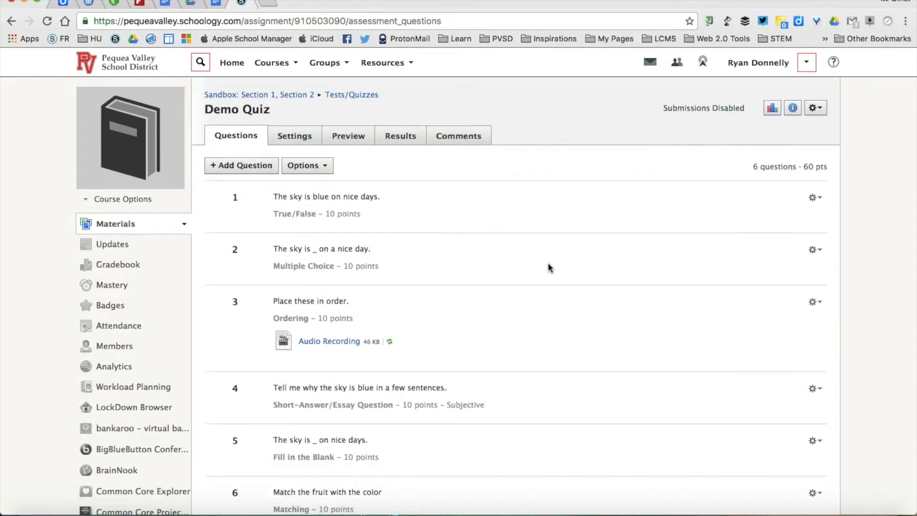
{"action": "scroll", "coordinate": [549, 262], "scroll_direction": "down", "scroll_amount": 1}
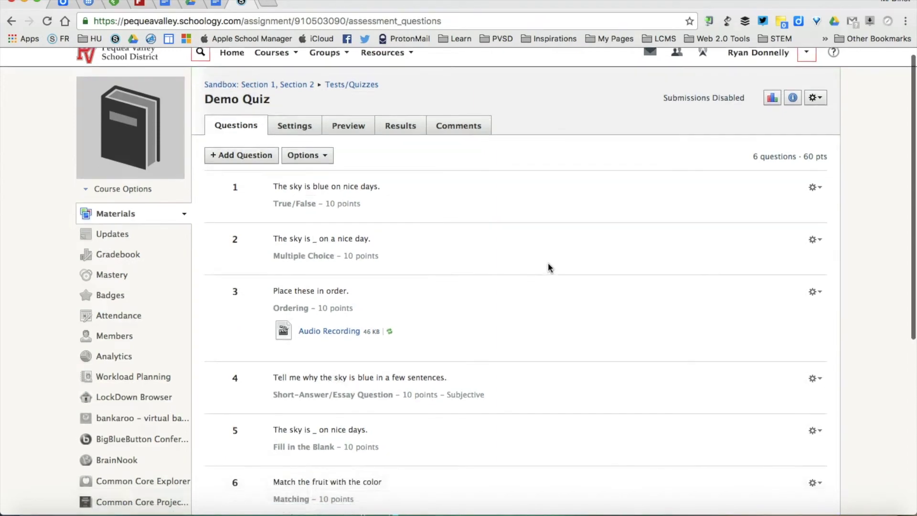
{"action": "left_click", "coordinate": [266, 141]}
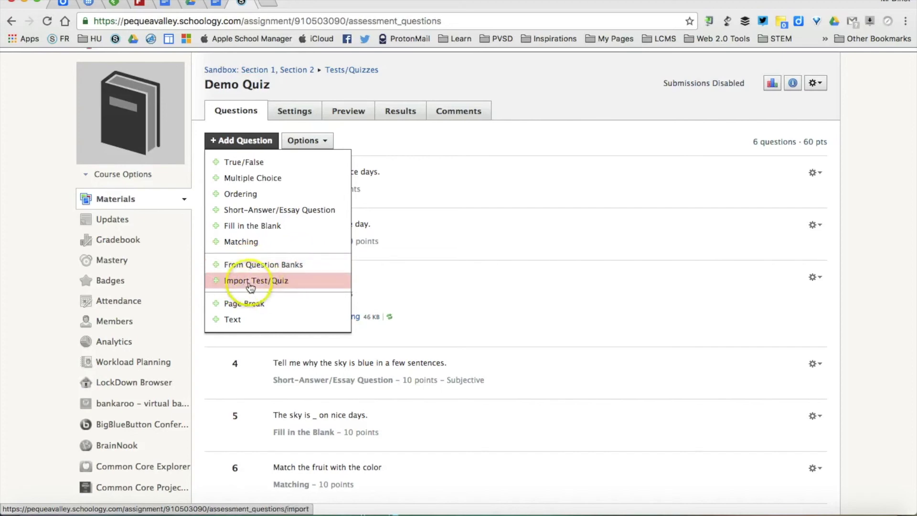
{"action": "left_click", "coordinate": [376, 160]}
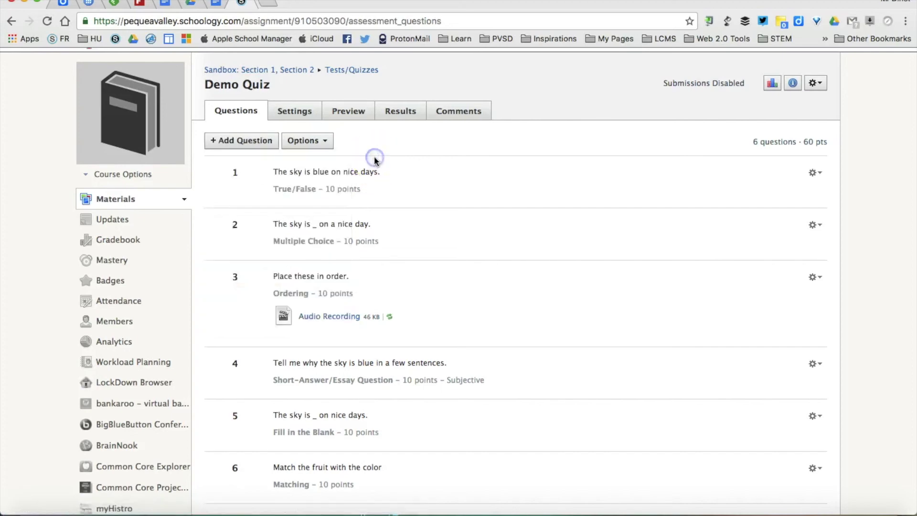
Add all six Demo Quiz questions to the Home > test question bank.
{"action": "left_click", "coordinate": [323, 145]}
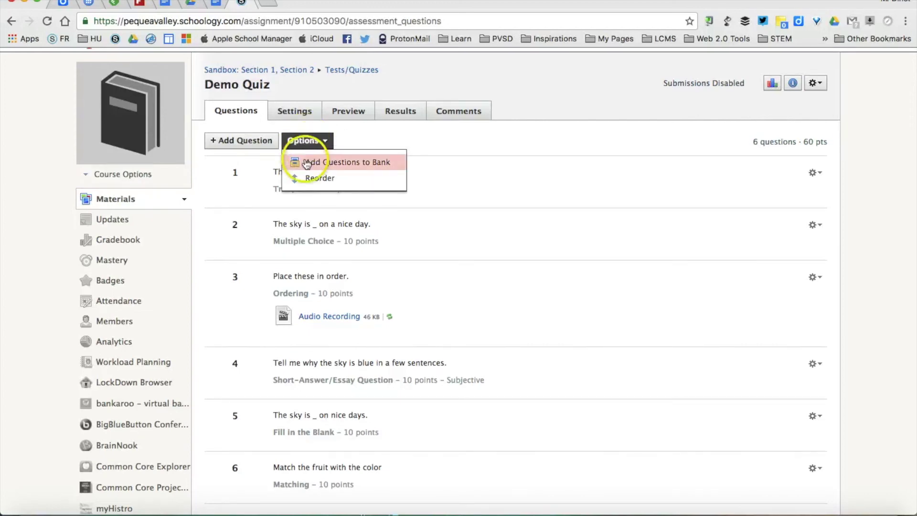
{"action": "left_click", "coordinate": [314, 165]}
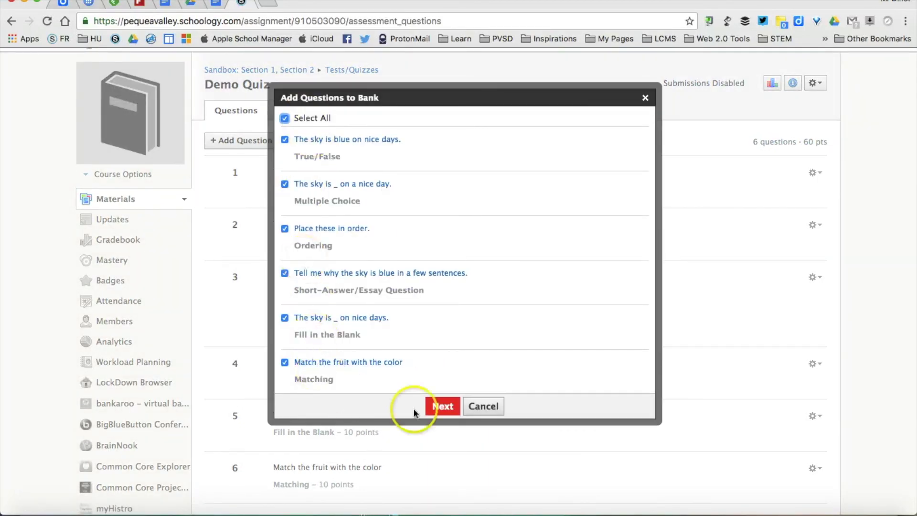
{"action": "left_click", "coordinate": [441, 407]}
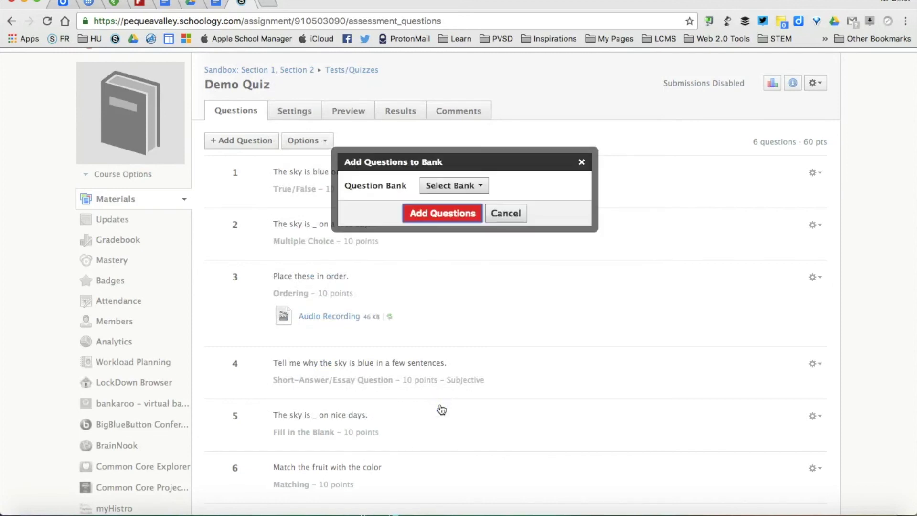
{"action": "left_click", "coordinate": [457, 185]}
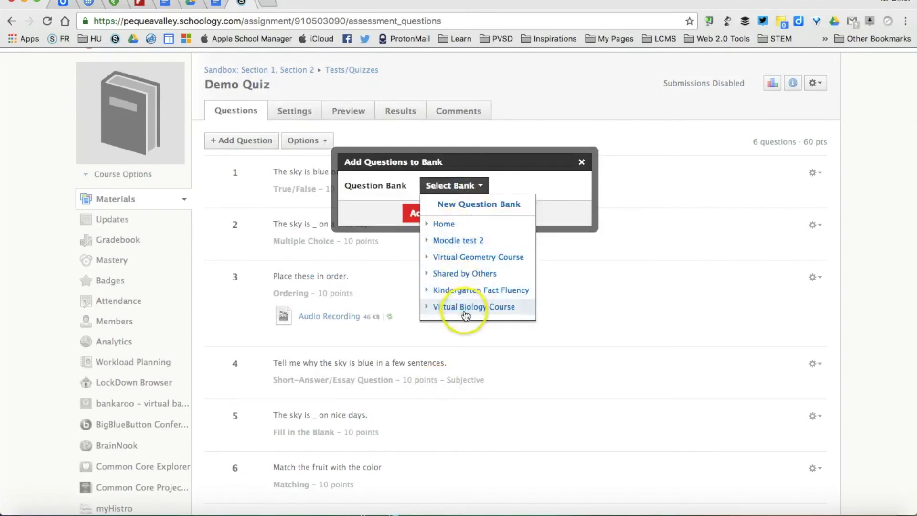
{"action": "left_click", "coordinate": [447, 228]}
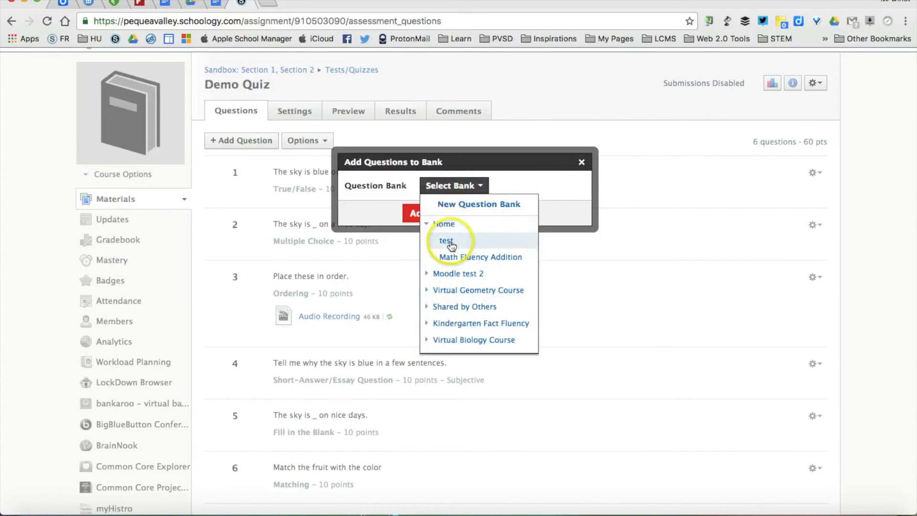
{"action": "left_click", "coordinate": [449, 241]}
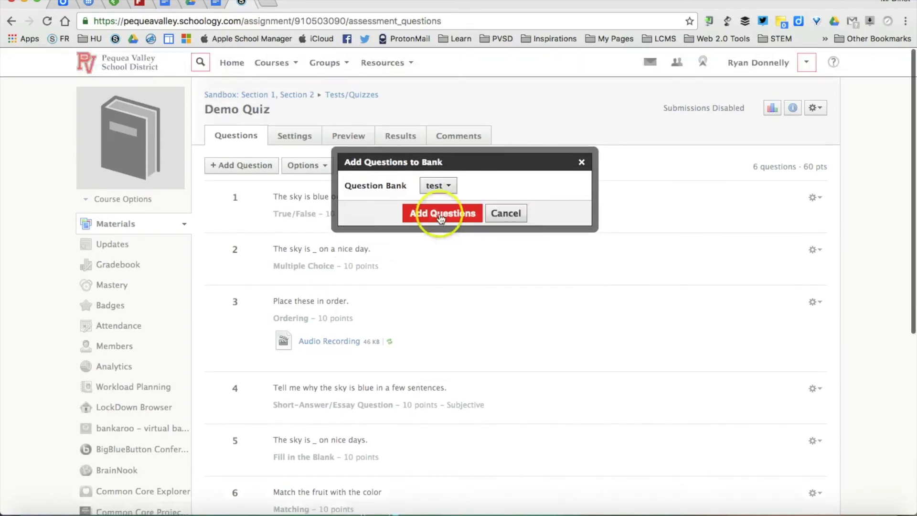
{"action": "left_click", "coordinate": [439, 217]}
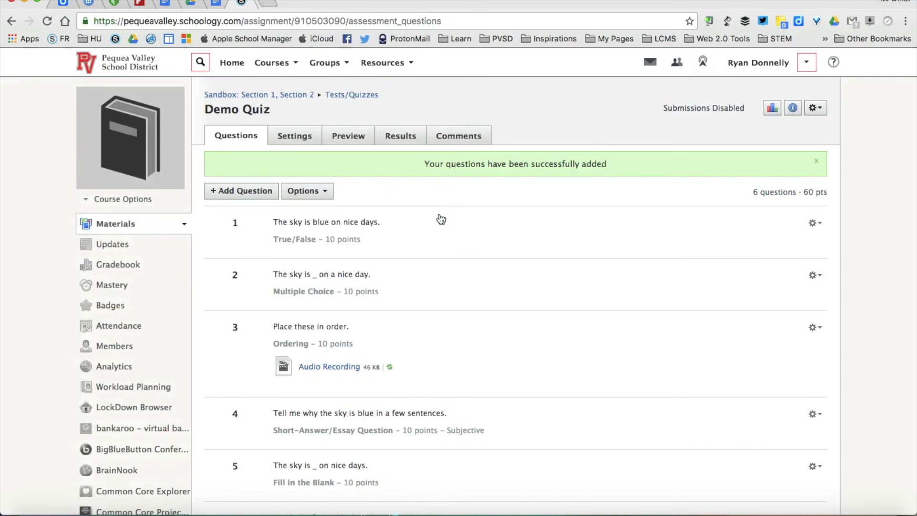
Import all six questions from the Home > test bank, bringing the Demo Quiz to 12 questions.
{"action": "left_click", "coordinate": [250, 190]}
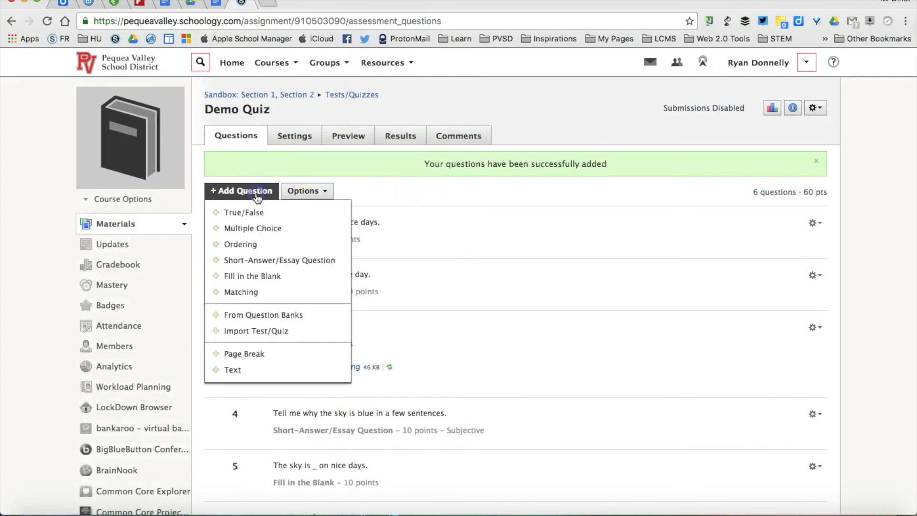
{"action": "left_click", "coordinate": [296, 314]}
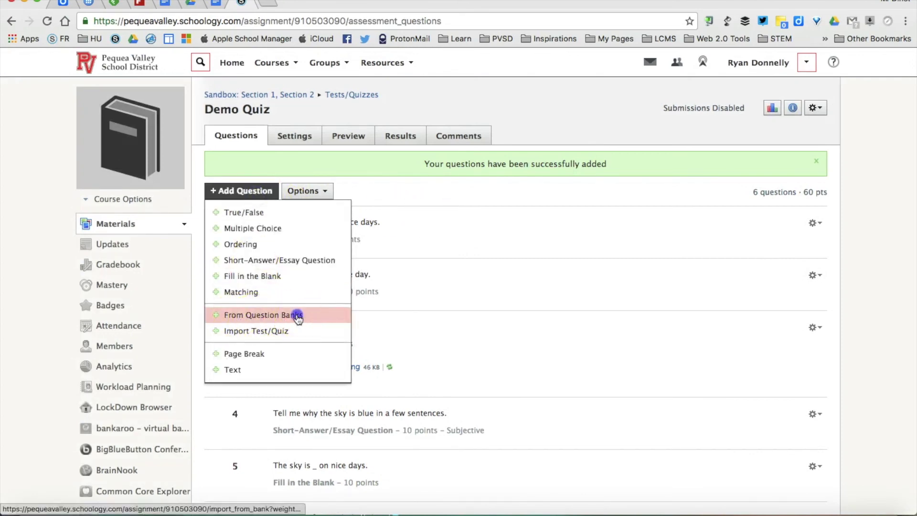
{"action": "left_click", "coordinate": [374, 195]}
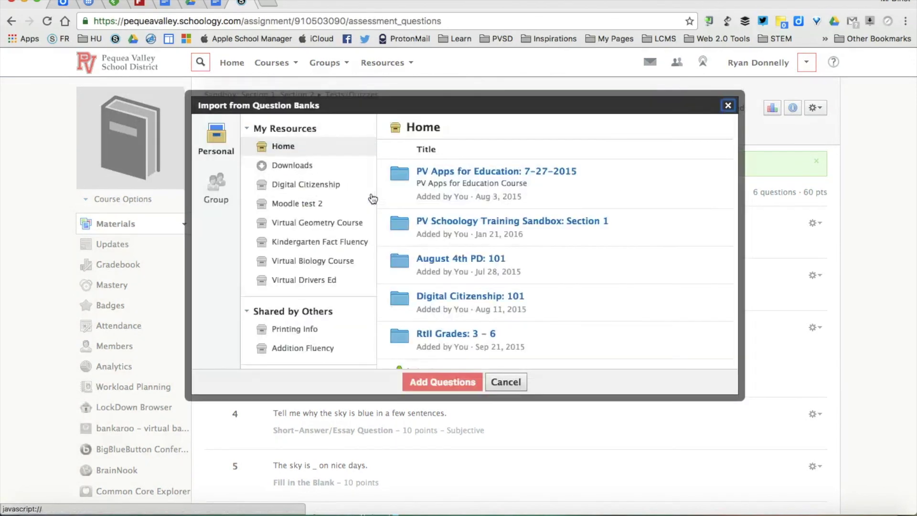
{"action": "left_click", "coordinate": [325, 146]}
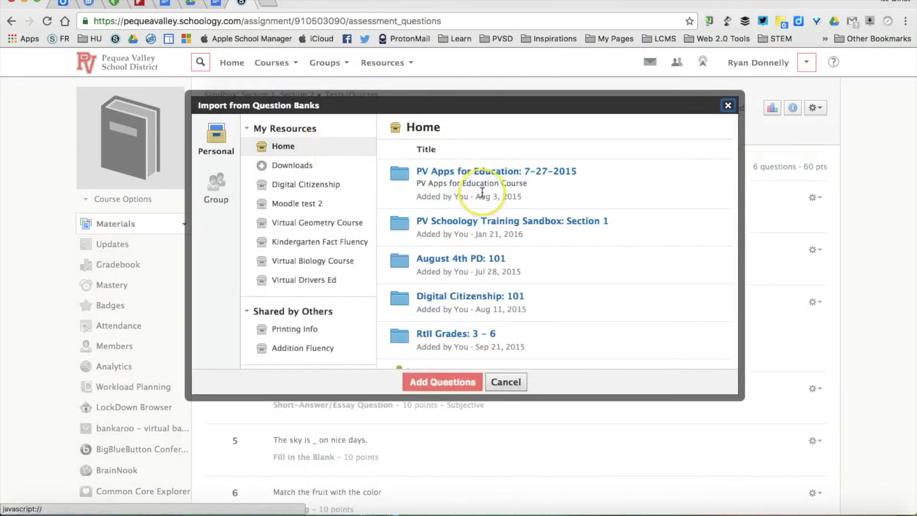
{"action": "scroll", "coordinate": [482, 191], "scroll_direction": "down", "scroll_amount": 3}
{"action": "scroll", "coordinate": [482, 191], "scroll_direction": "down", "scroll_amount": 1}
{"action": "left_click", "coordinate": [423, 283]}
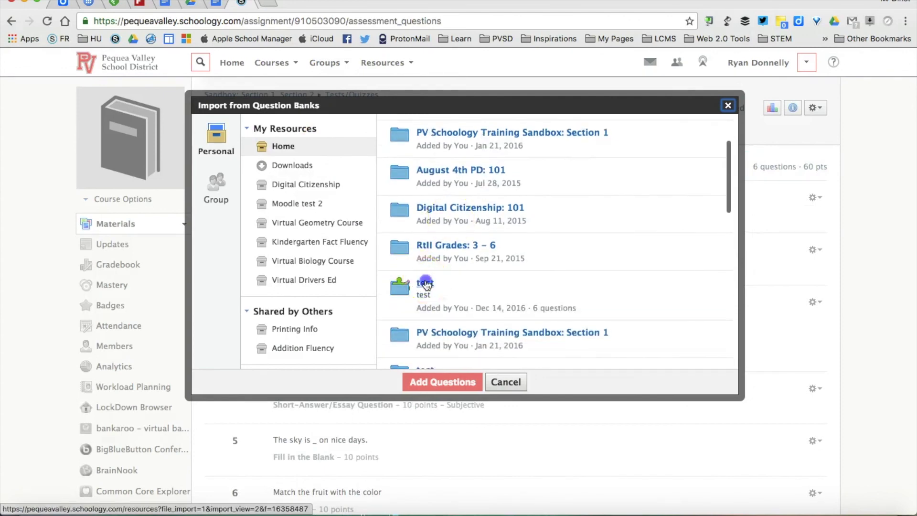
{"action": "left_click", "coordinate": [398, 192]}
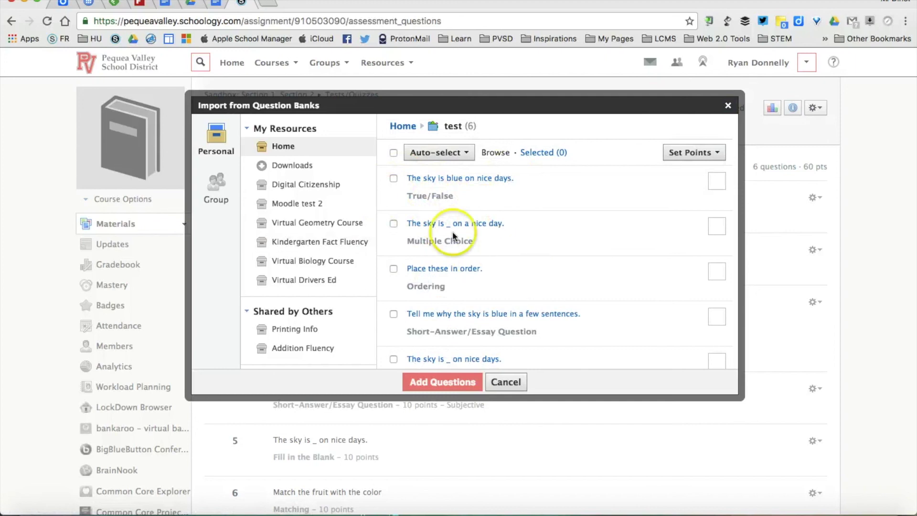
{"action": "scroll", "coordinate": [487, 301], "scroll_direction": "down", "scroll_amount": 5}
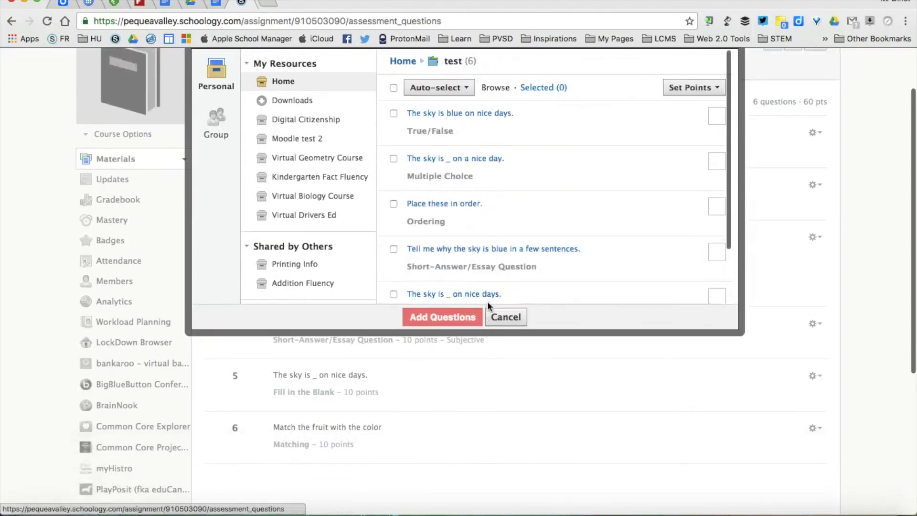
{"action": "scroll", "coordinate": [487, 301], "scroll_direction": "up", "scroll_amount": 3}
{"action": "left_click", "coordinate": [394, 150]}
{"action": "left_click", "coordinate": [438, 380]}
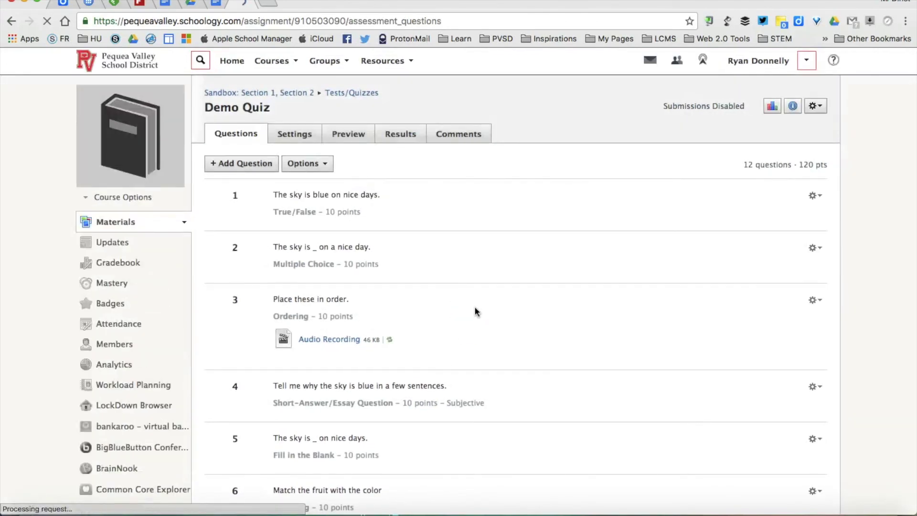
{"action": "scroll", "coordinate": [475, 311], "scroll_direction": "down", "scroll_amount": 6}
{"action": "scroll", "coordinate": [475, 311], "scroll_direction": "down", "scroll_amount": 5}
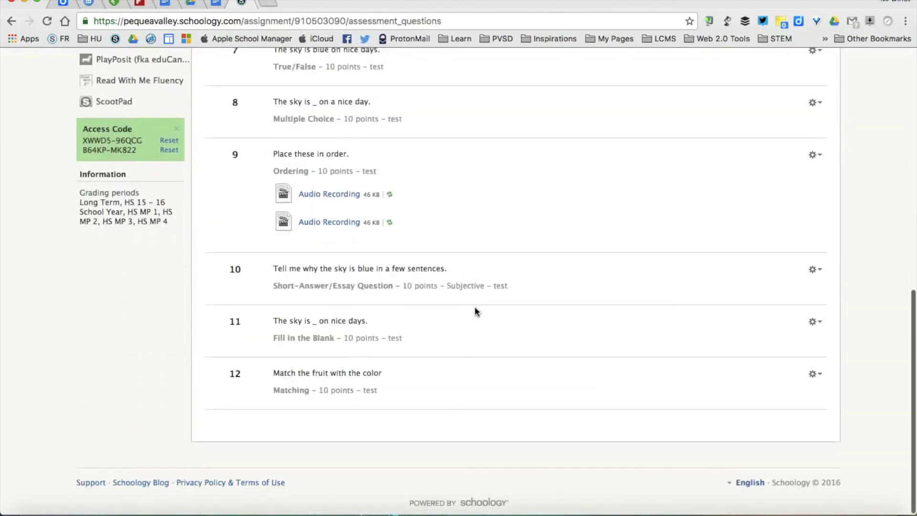
{"action": "scroll", "coordinate": [475, 312], "scroll_direction": "up", "scroll_amount": 3}
{"action": "scroll", "coordinate": [475, 312], "scroll_direction": "up", "scroll_amount": 7}
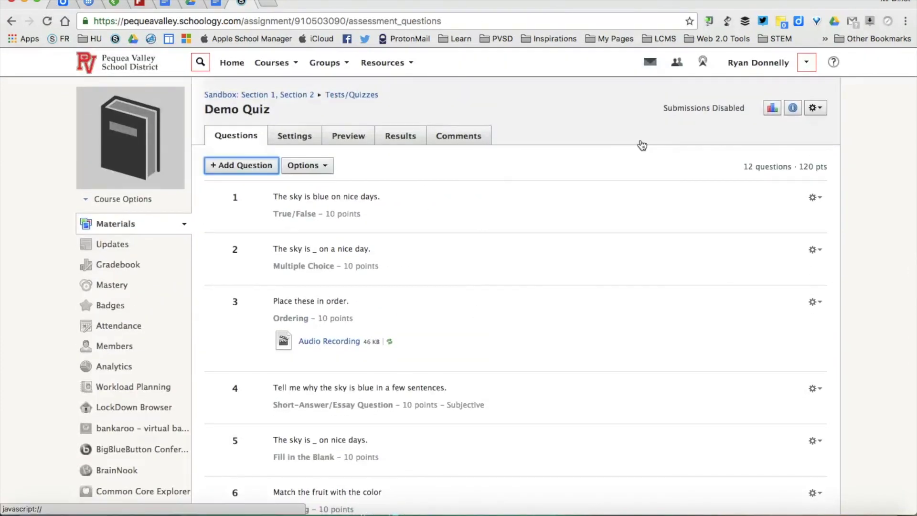